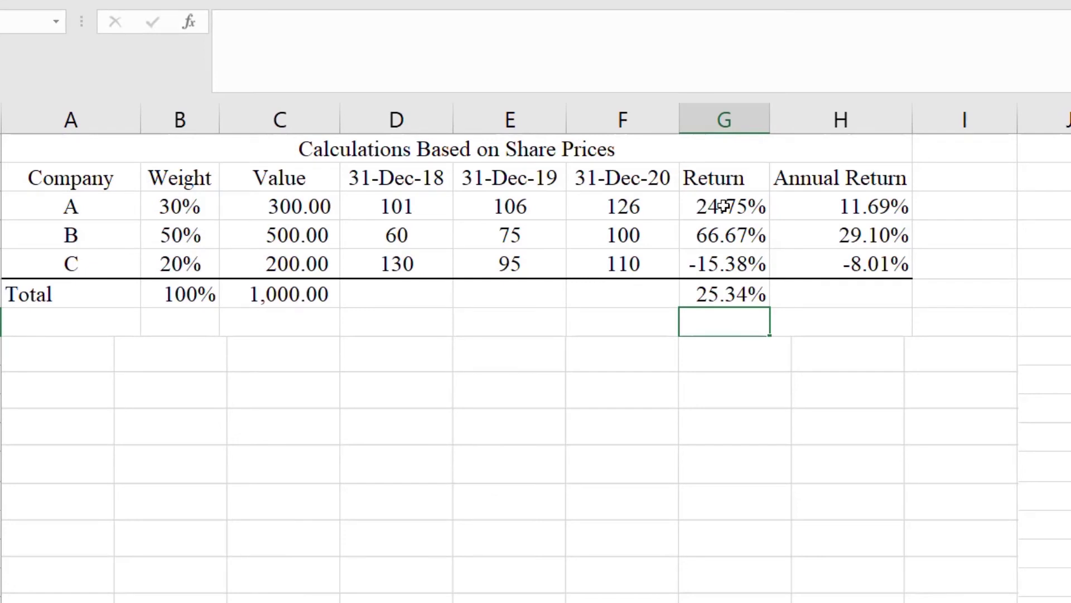
double_click(724, 207)
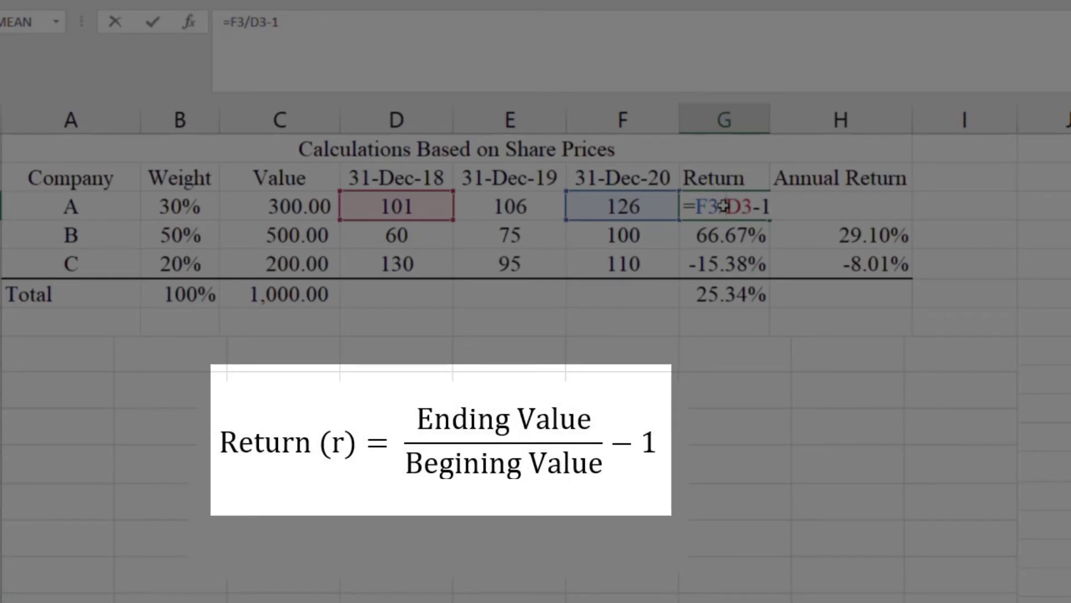
key(Return)
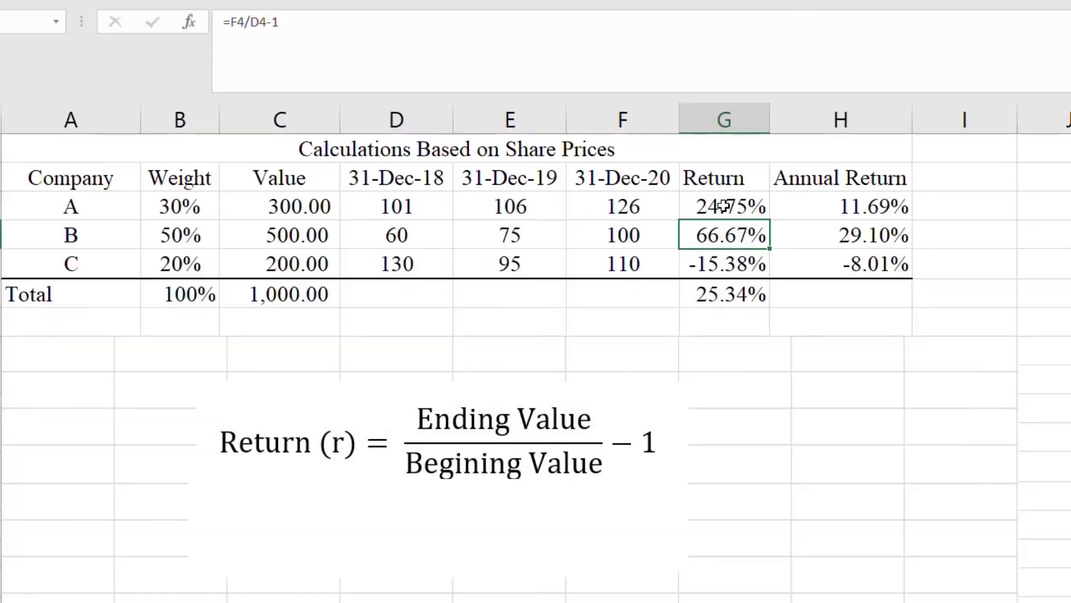
click(395, 206)
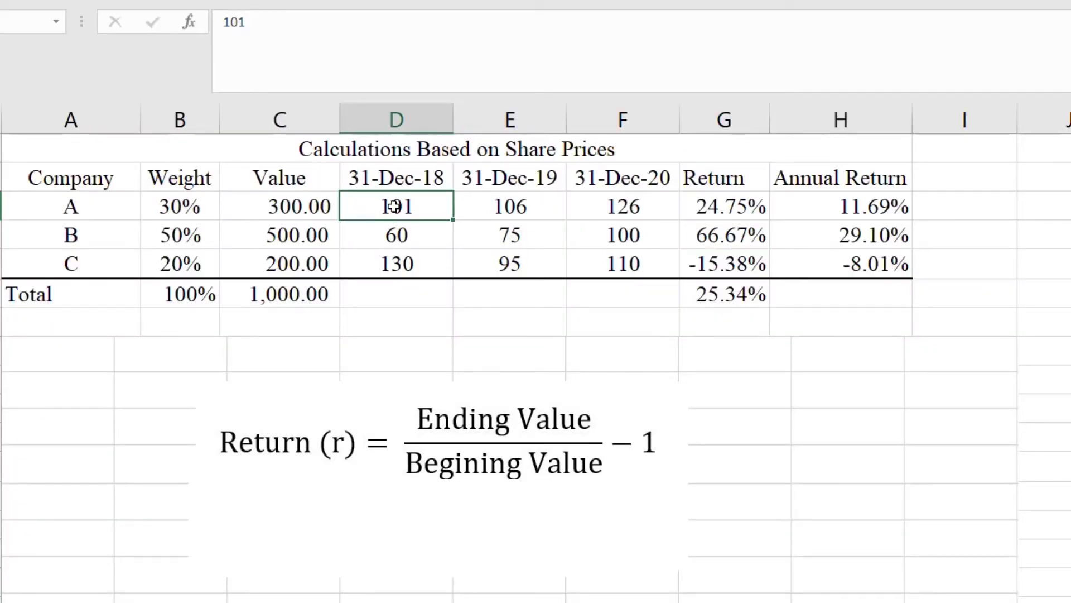
click(629, 207)
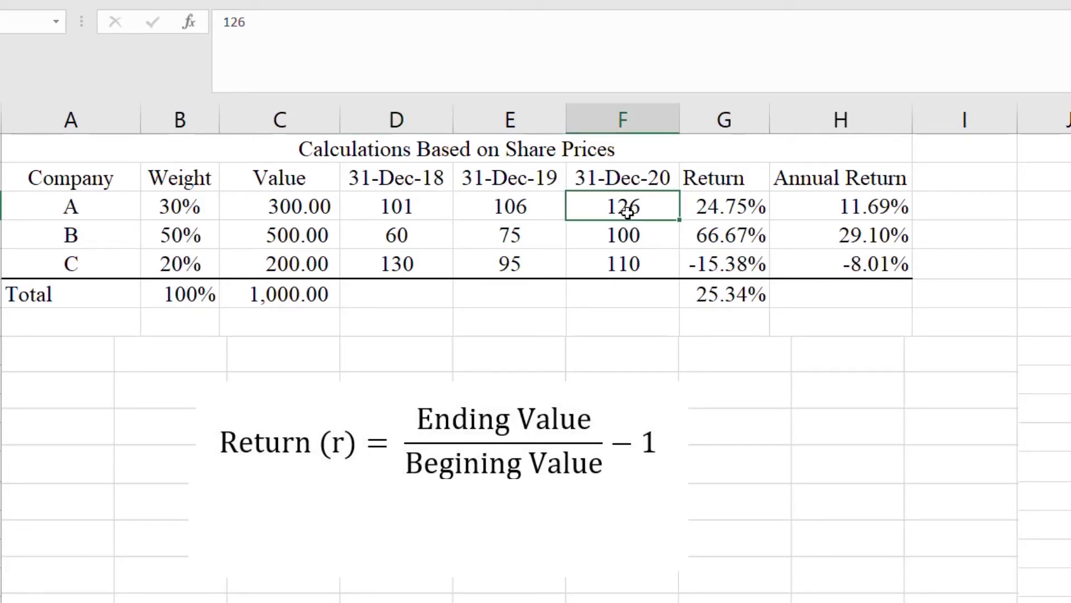
click(393, 209)
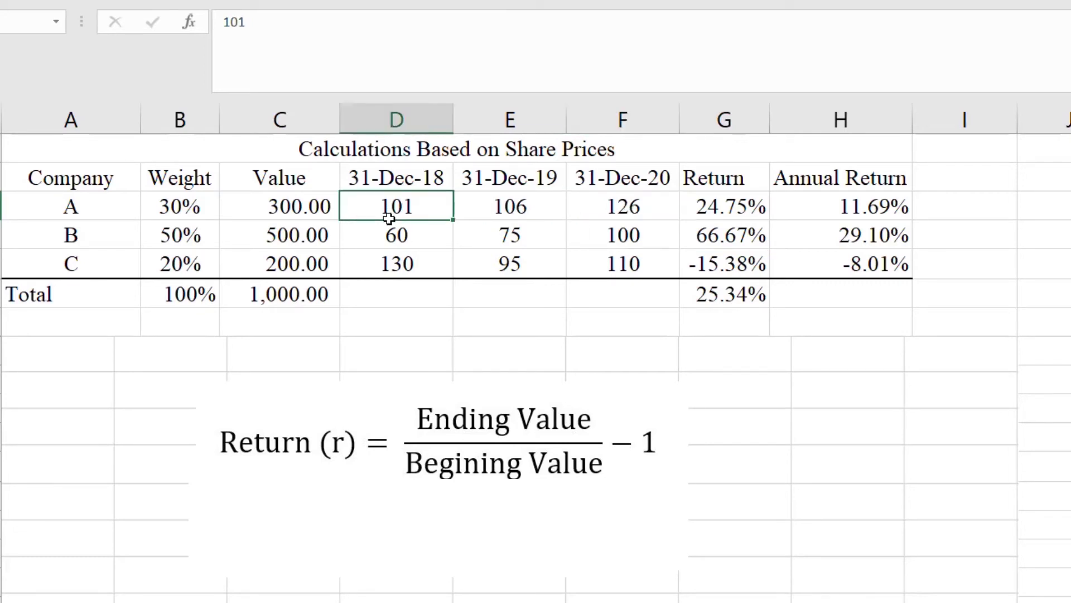
click(668, 209)
double_click(739, 203)
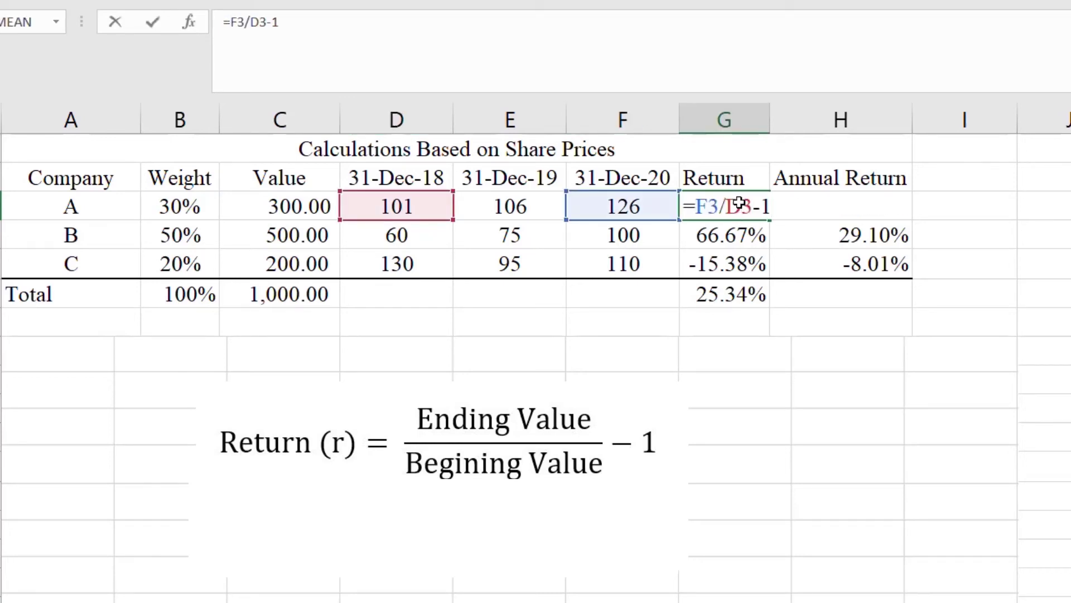
key(Return)
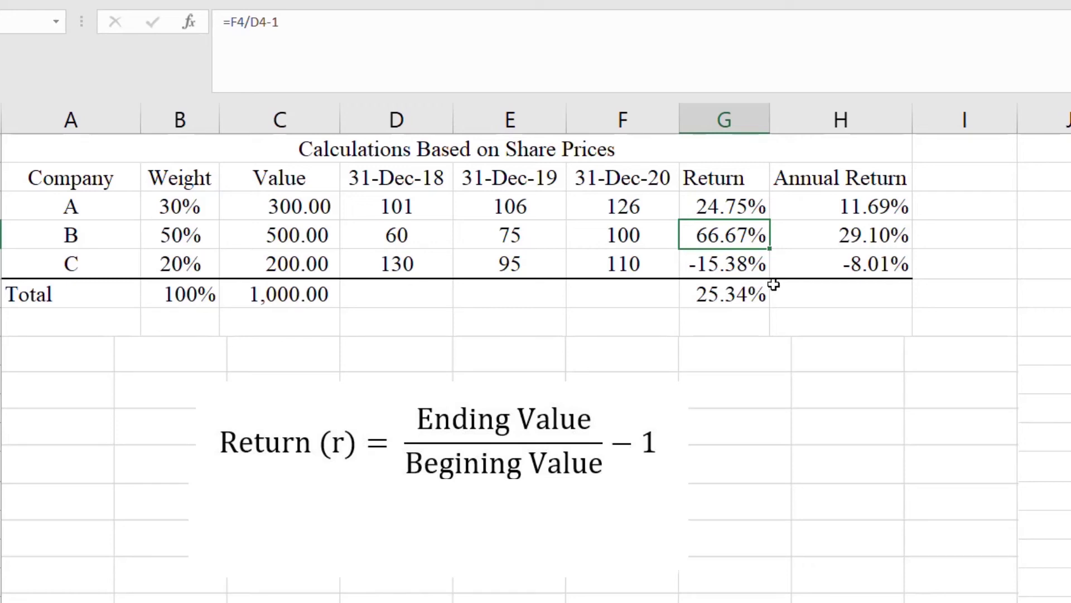
click(893, 207)
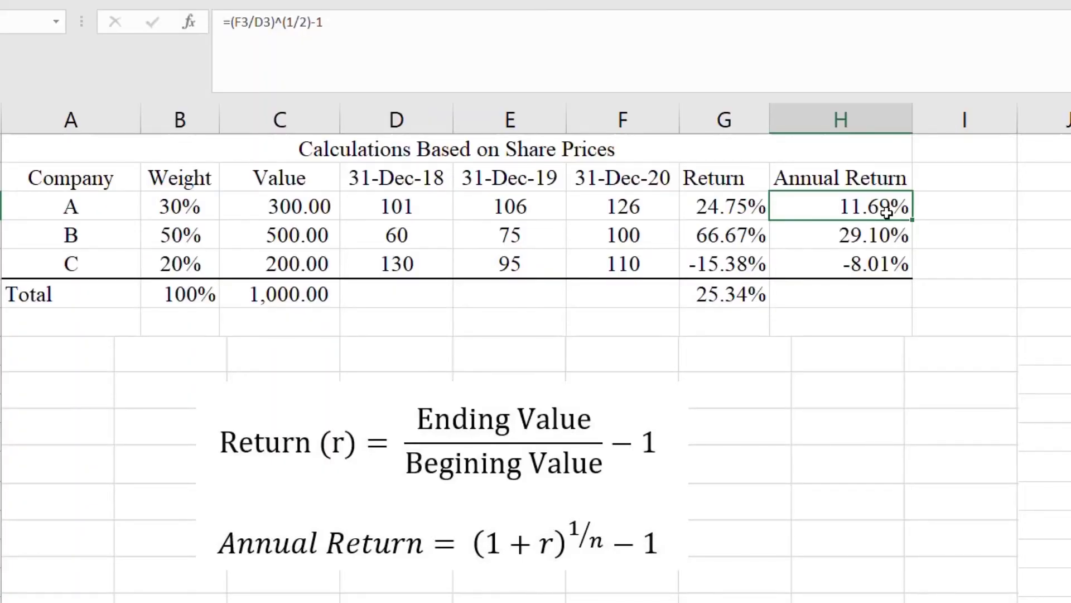
click(71, 223)
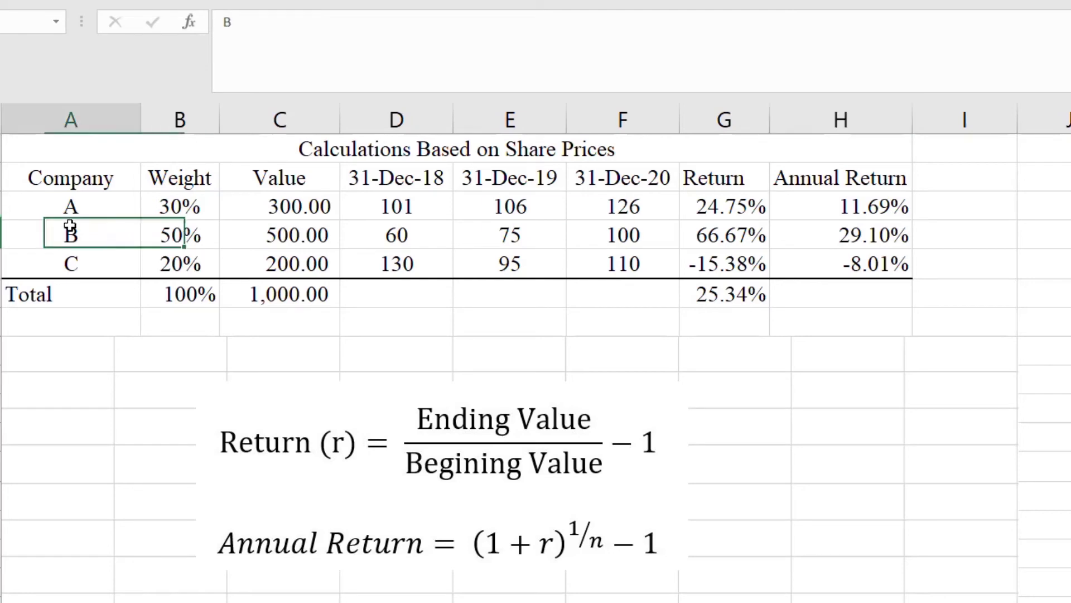
double_click(717, 240)
key(Return)
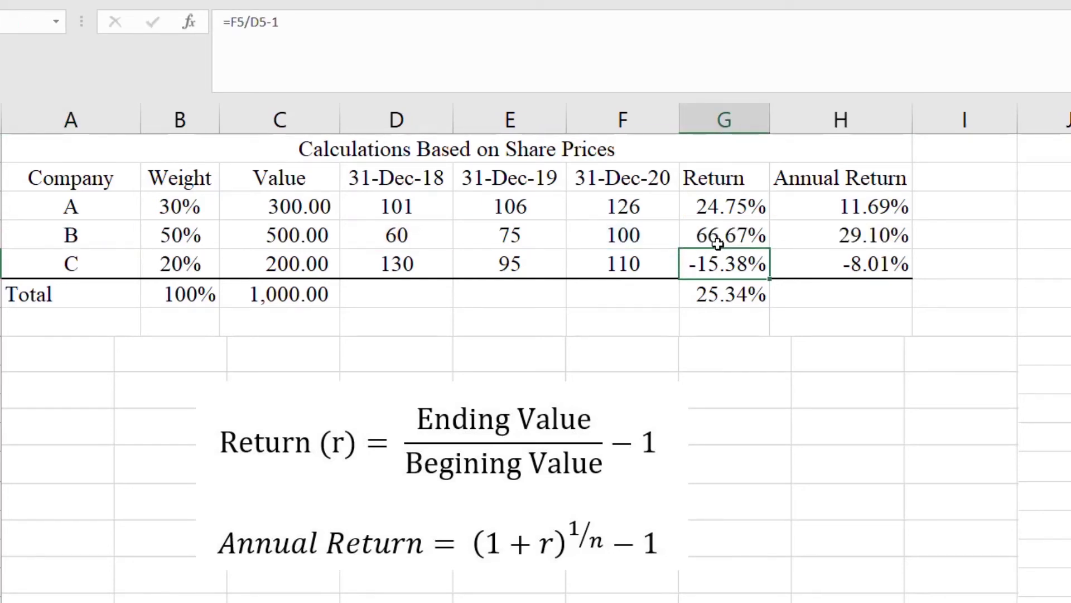
click(840, 240)
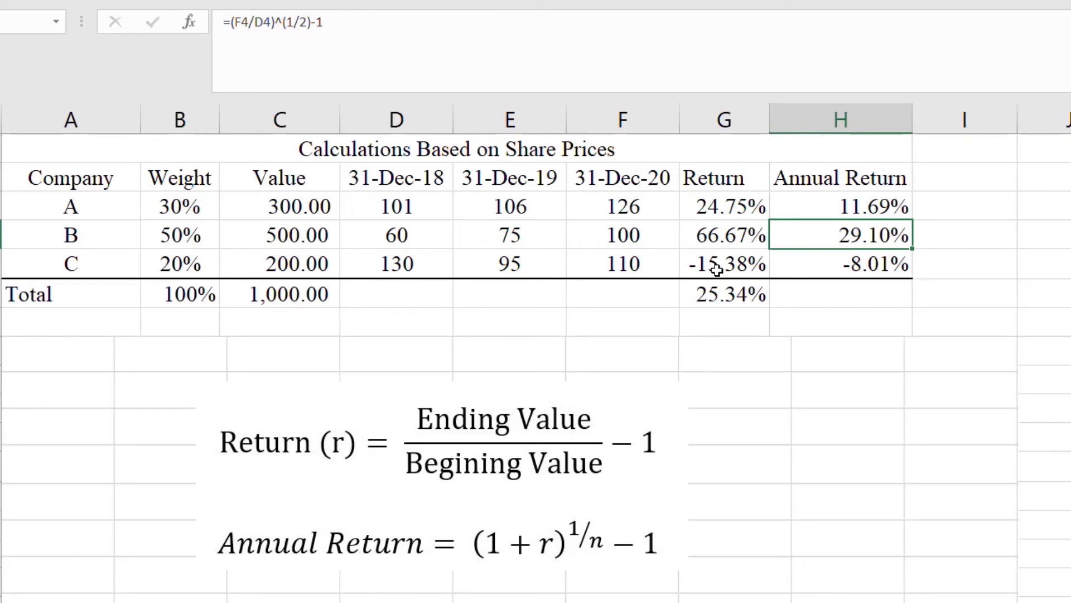
click(387, 265)
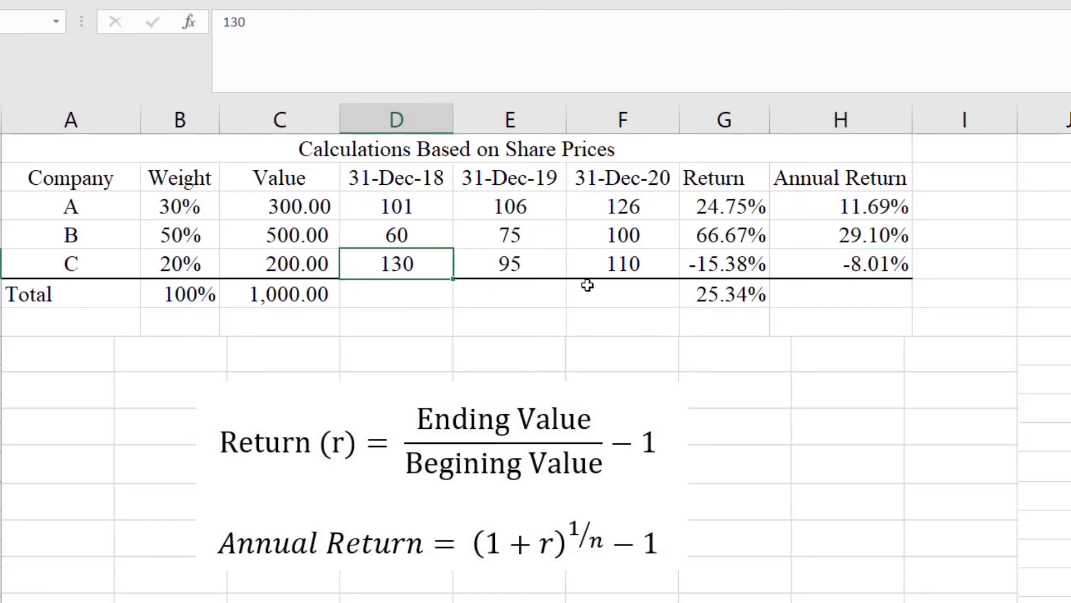
click(620, 275)
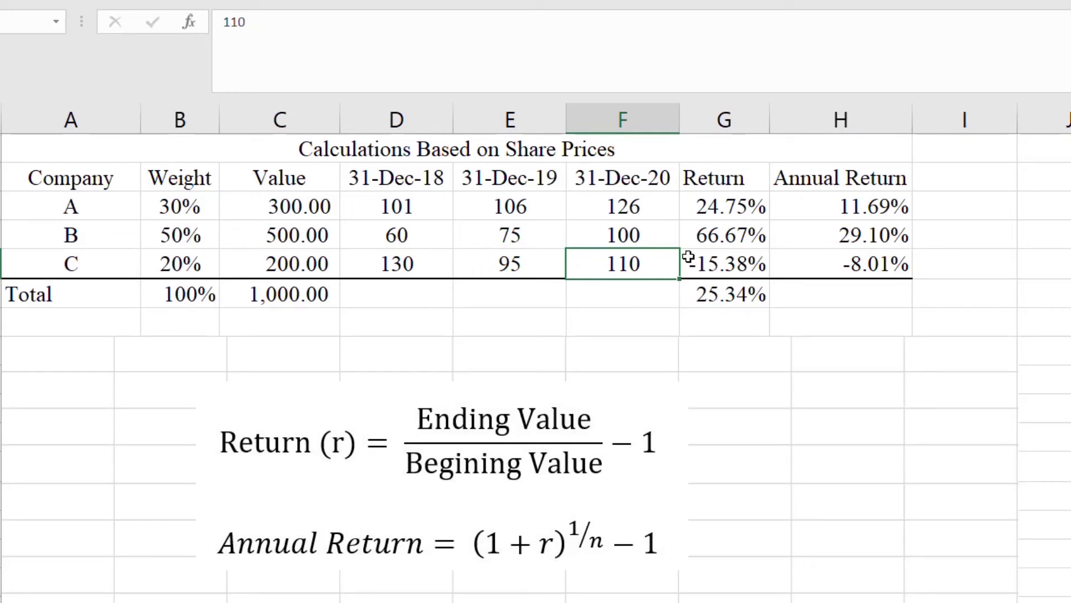
click(760, 258)
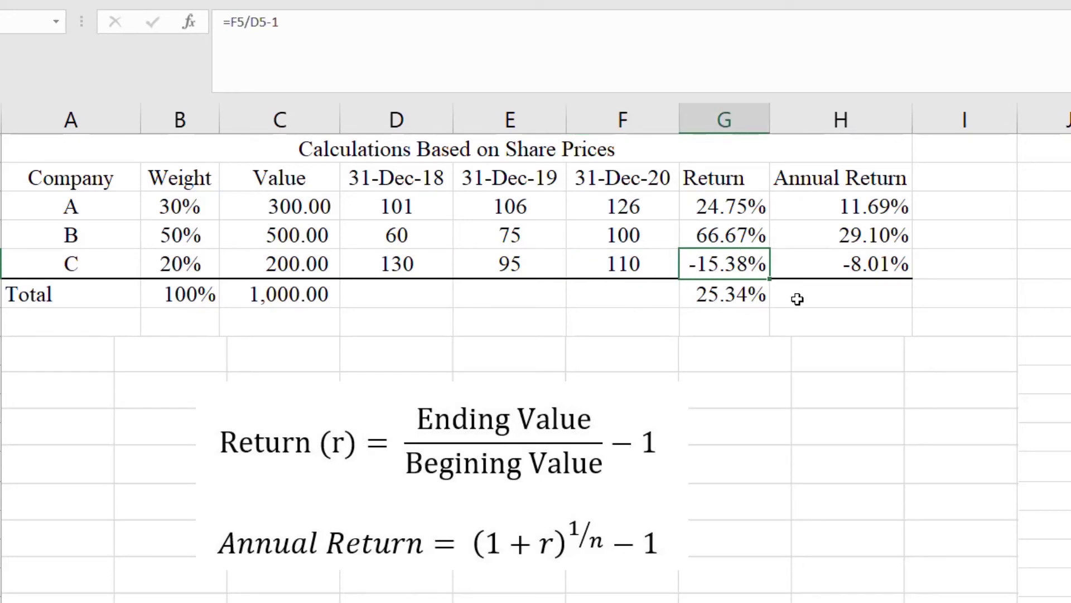
click(881, 270)
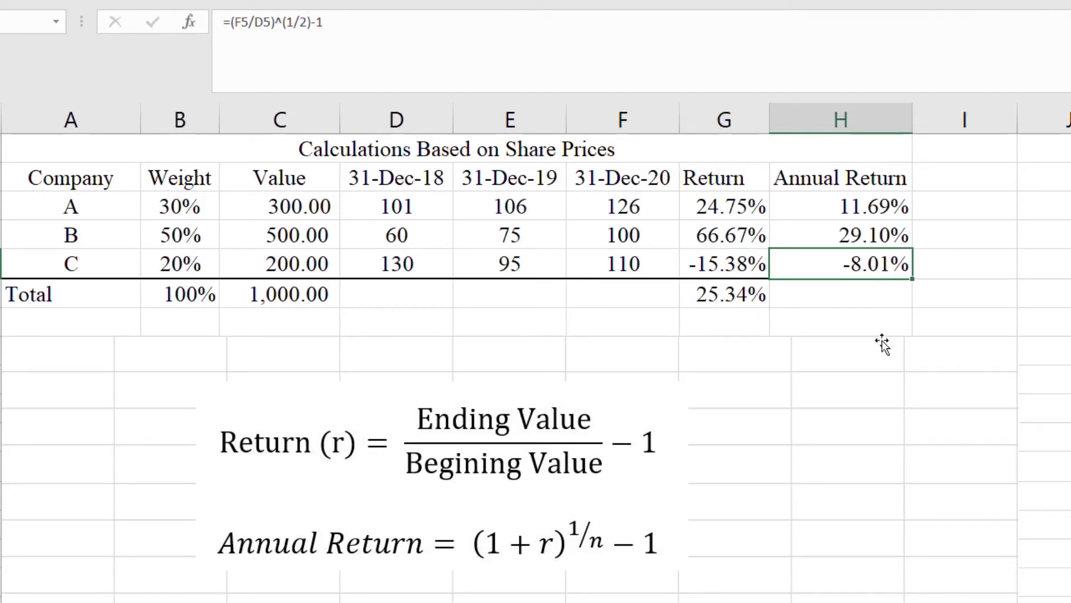
key(Down)
key(Right)
double_click(754, 299)
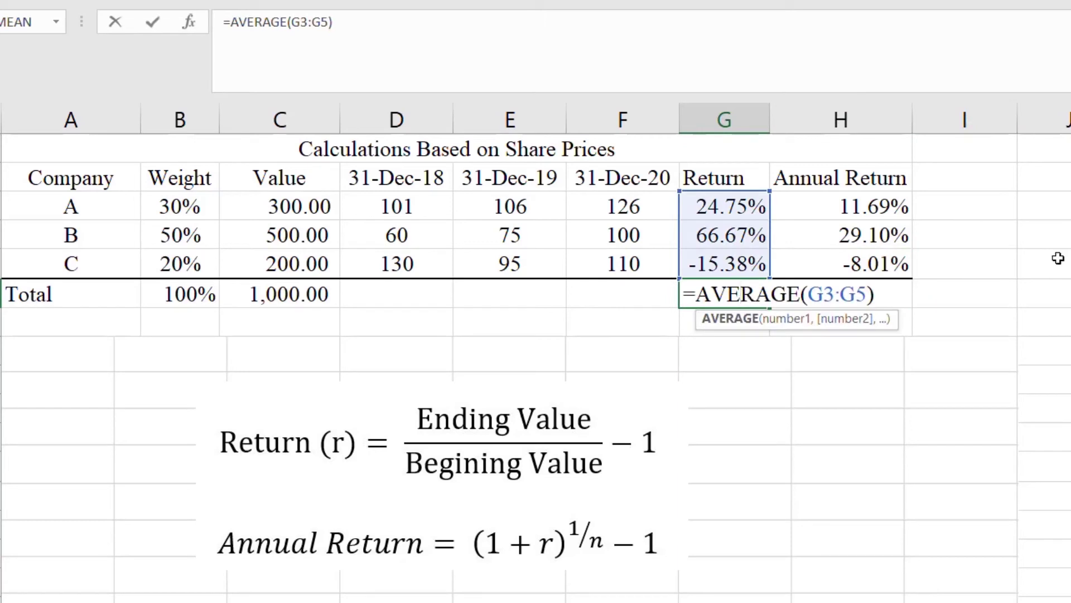
Step: Copy the G6 average formula into H6, giving =AVERAGE(H3:H5) at 10.93%
key(Return)
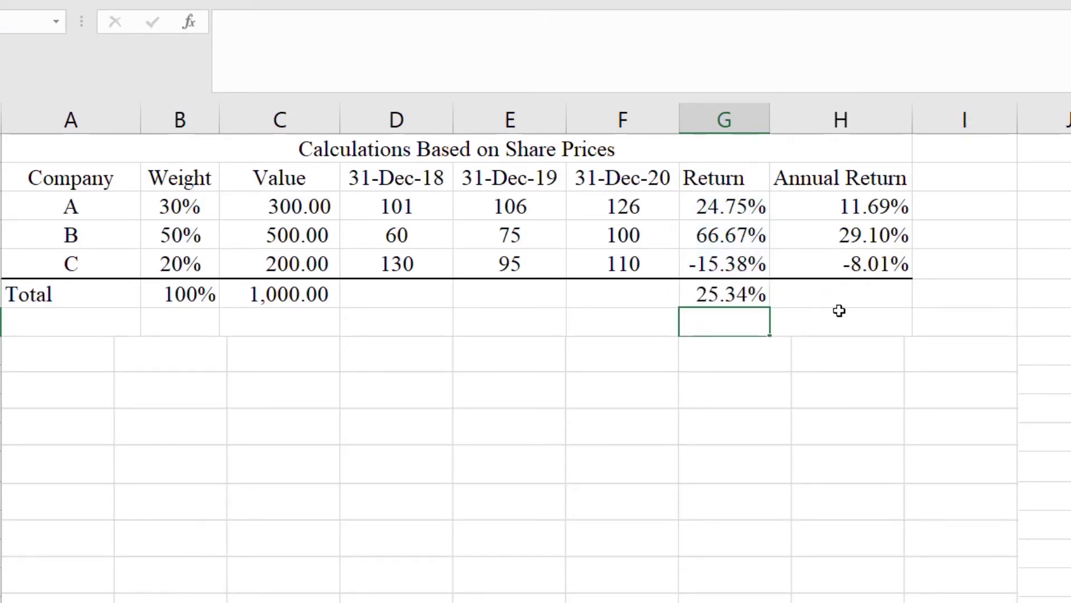
click(855, 302)
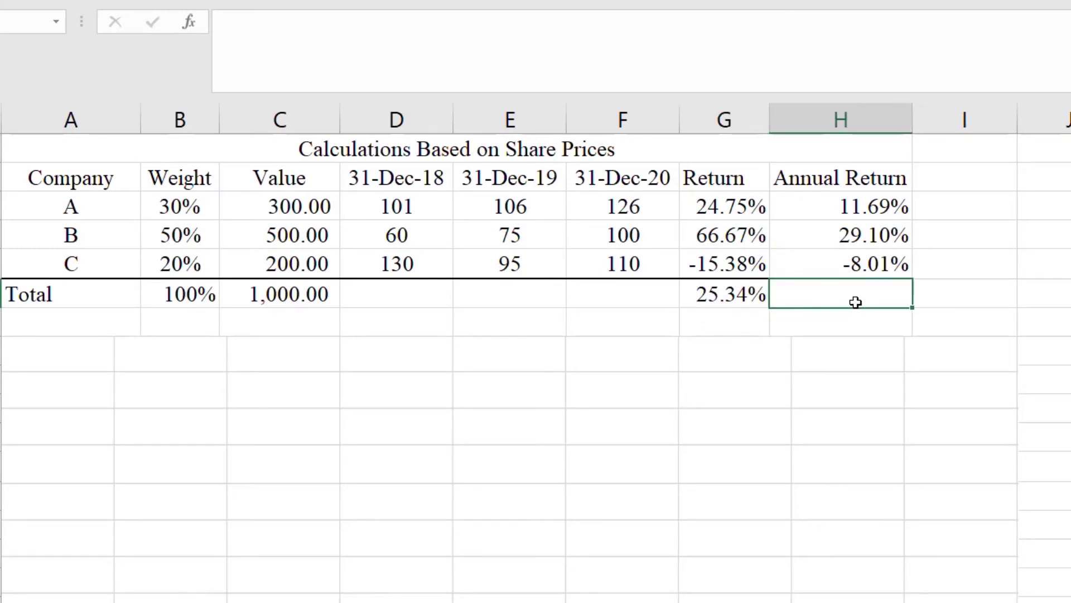
click(721, 298)
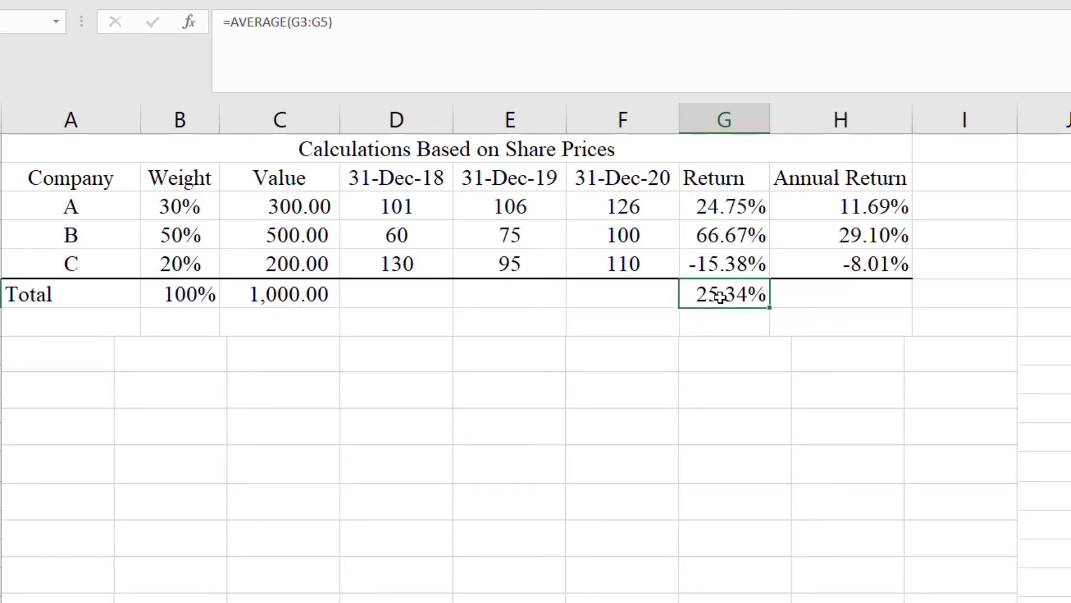
key(ctrl+c)
key(Right)
key(ctrl+v)
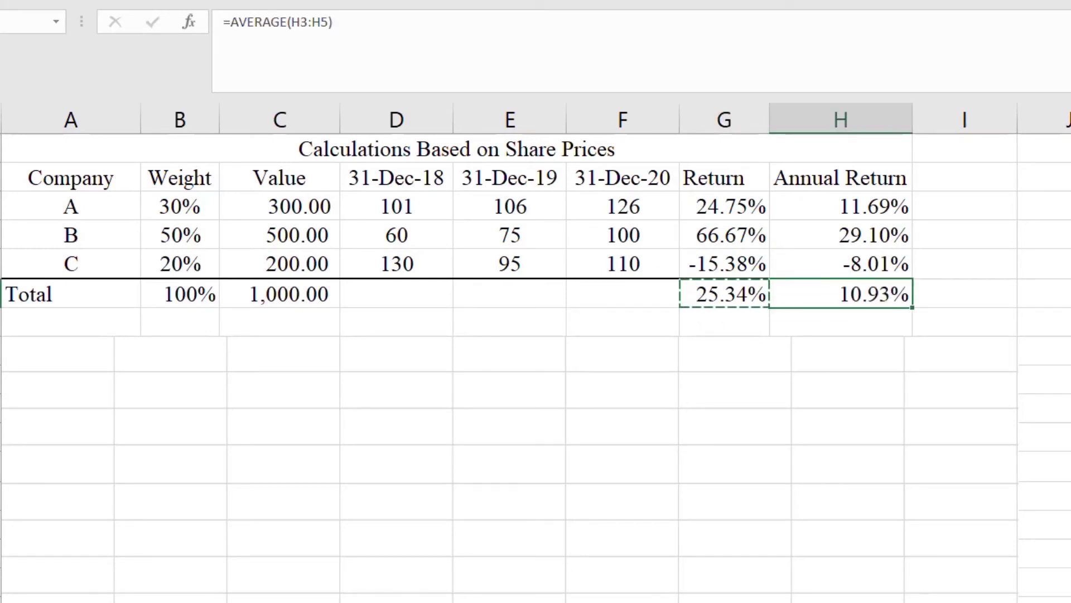
click(1052, 263)
click(899, 294)
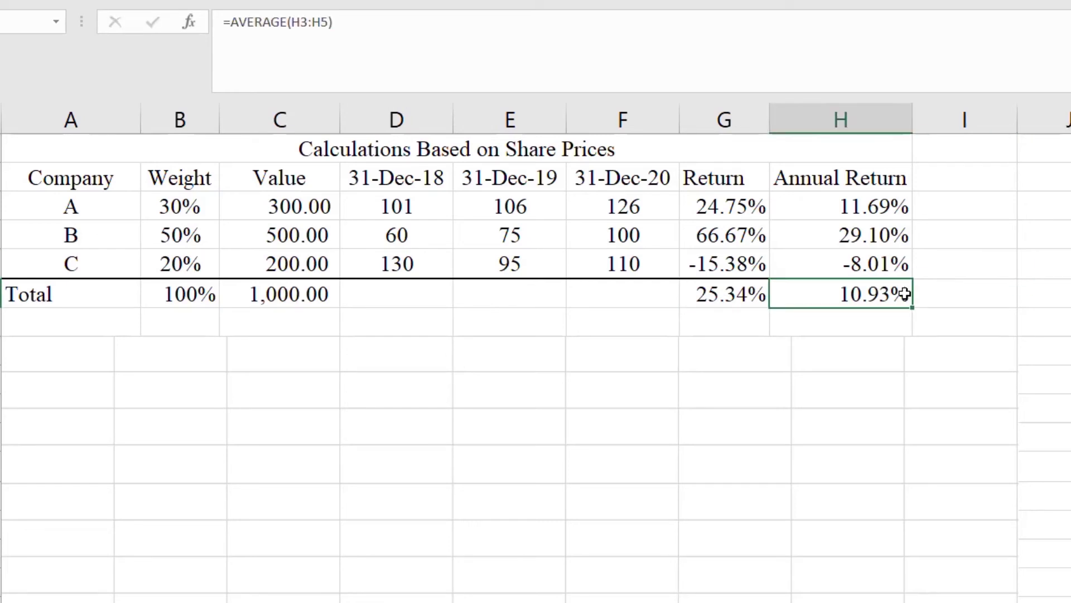
click(948, 275)
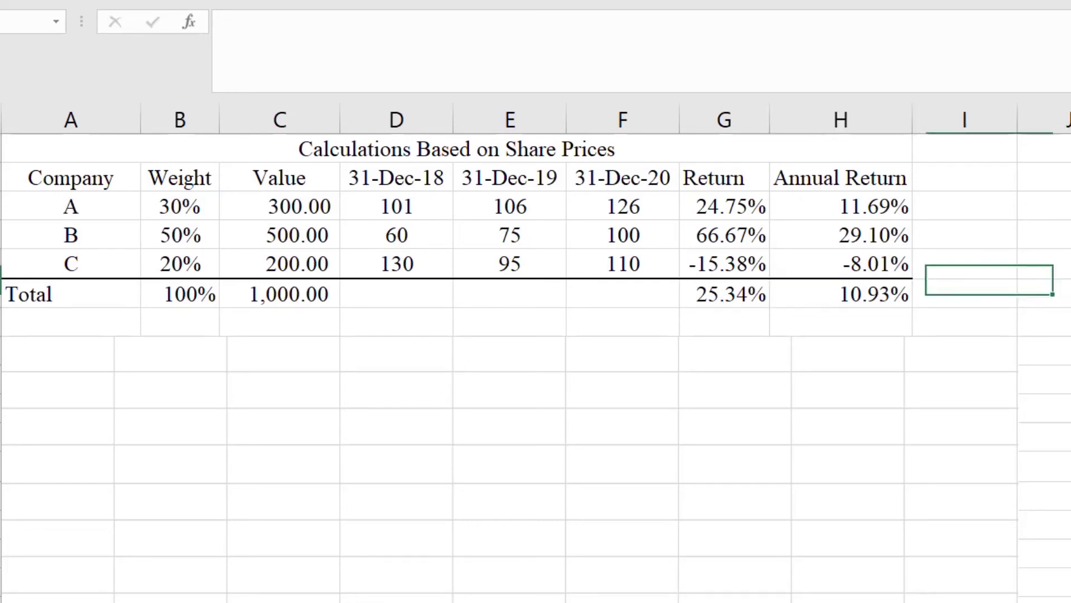
click(423, 160)
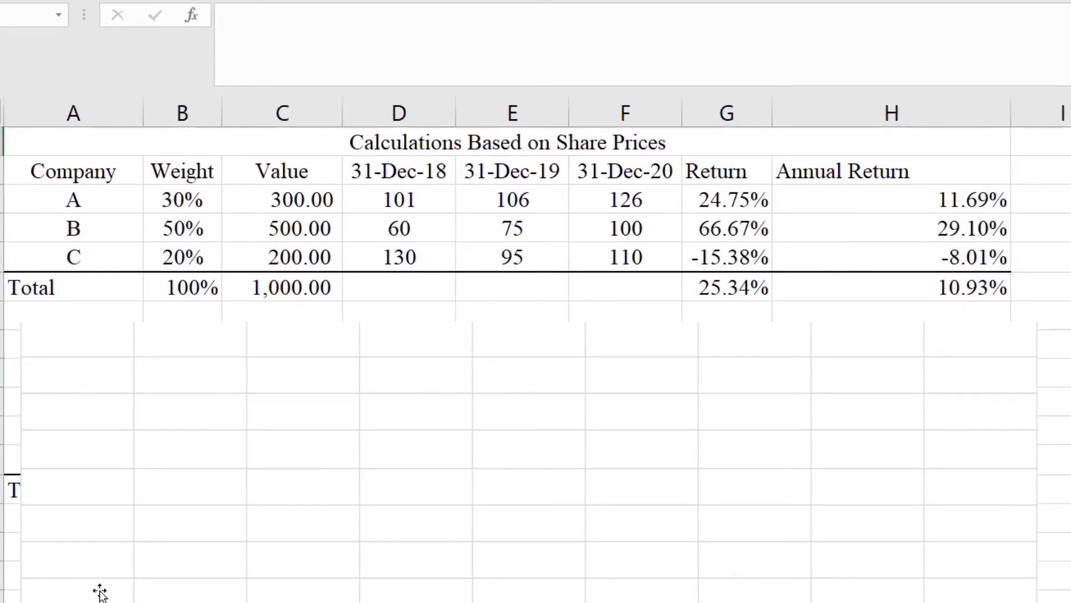
Step: Drag the Share Value table picture under the Share Prices table and deselect it
click(233, 519)
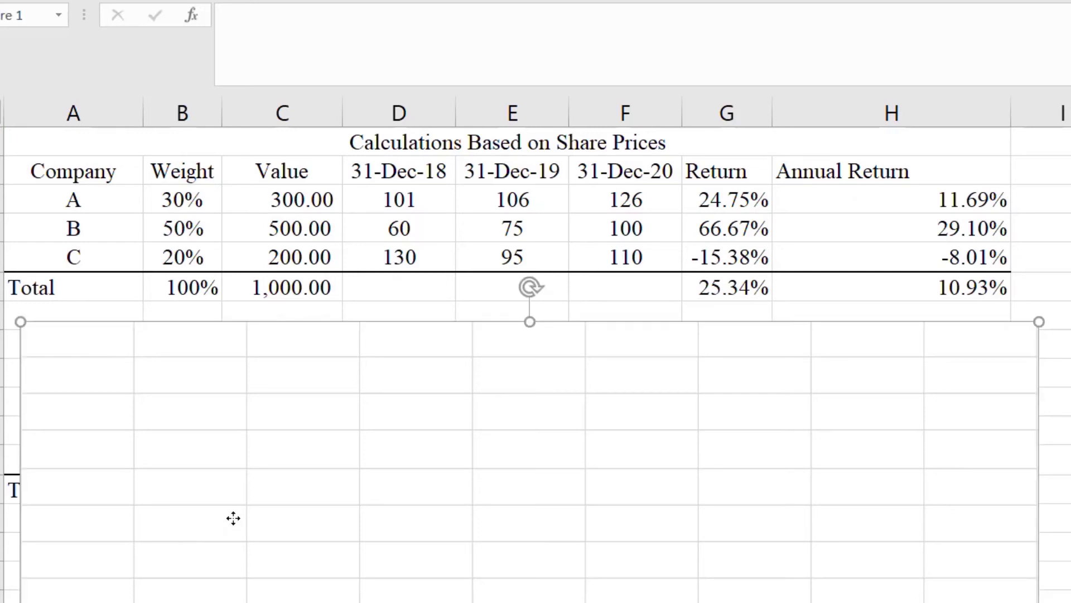
mouse_move(234, 518)
mouse_down()
mouse_move(221, 602)
mouse_move(224, 504)
mouse_move(212, 518)
mouse_up()
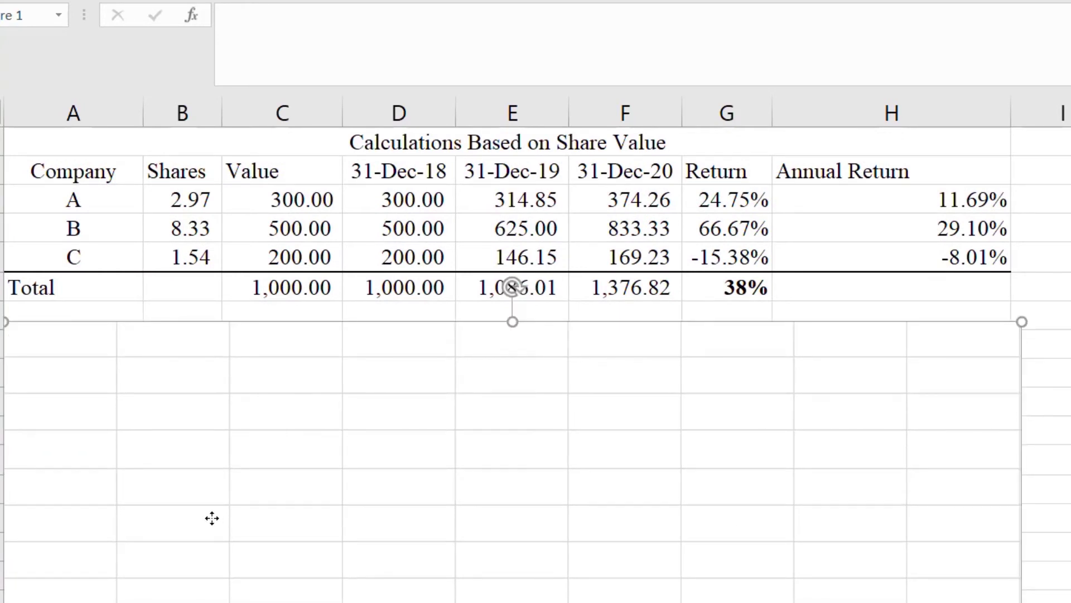
key(Escape)
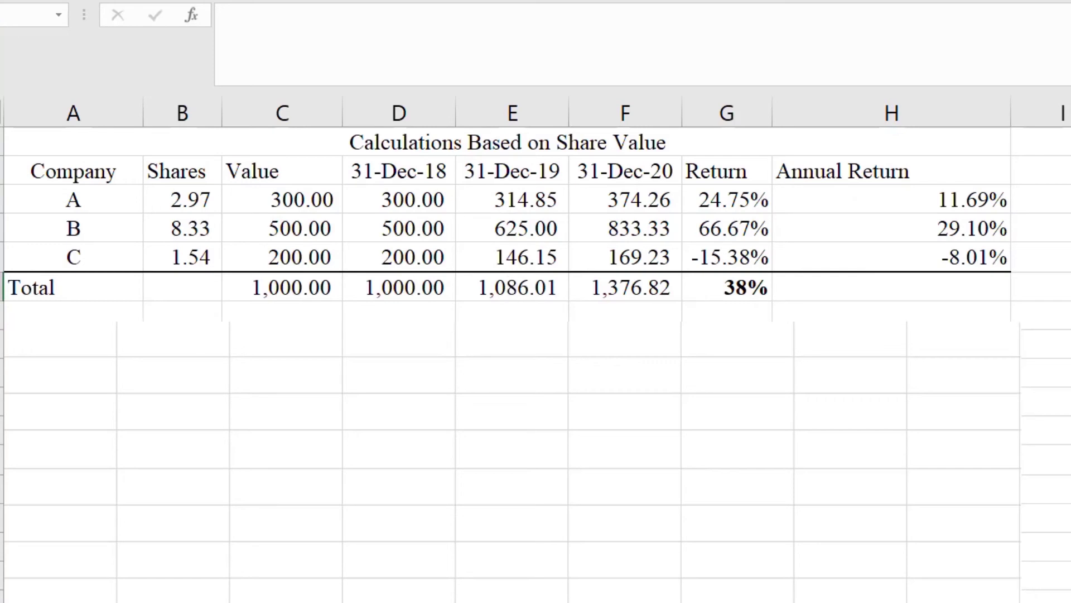
scroll(535, 345, up, 2)
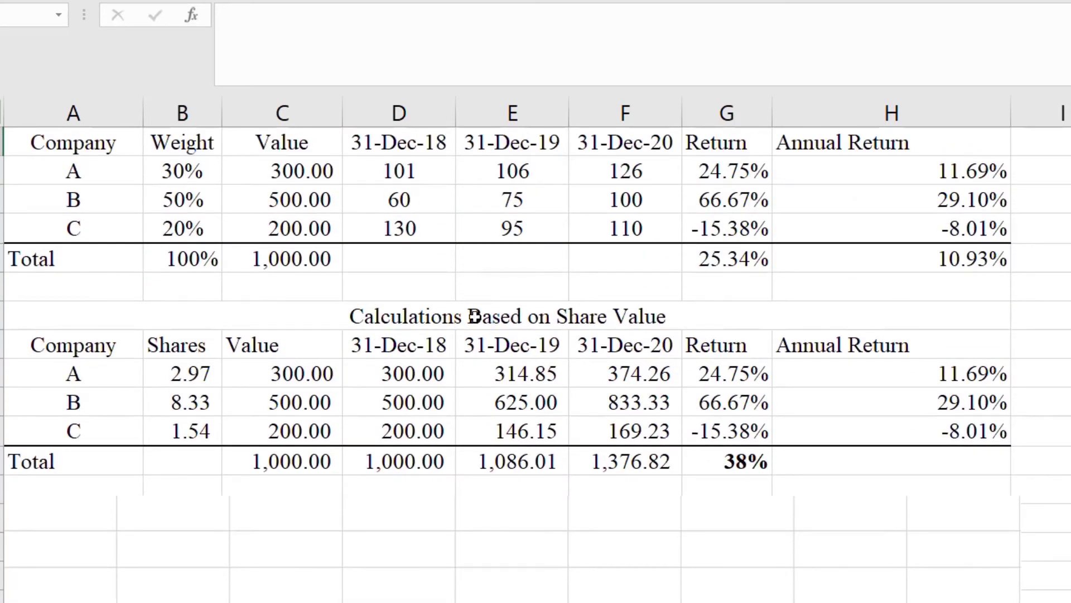
double_click(204, 373)
key(Return)
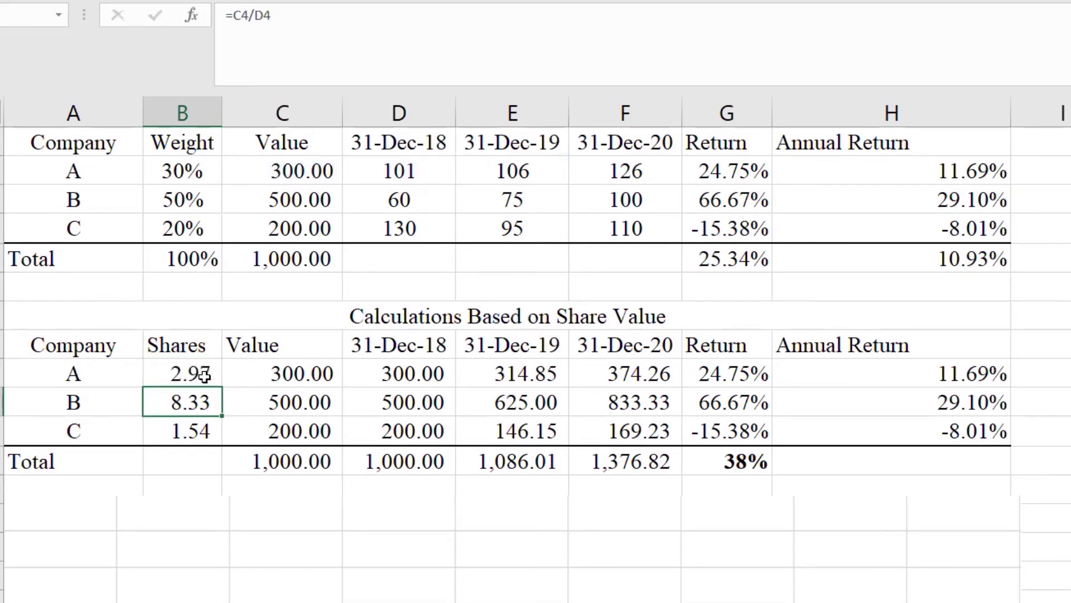
click(191, 379)
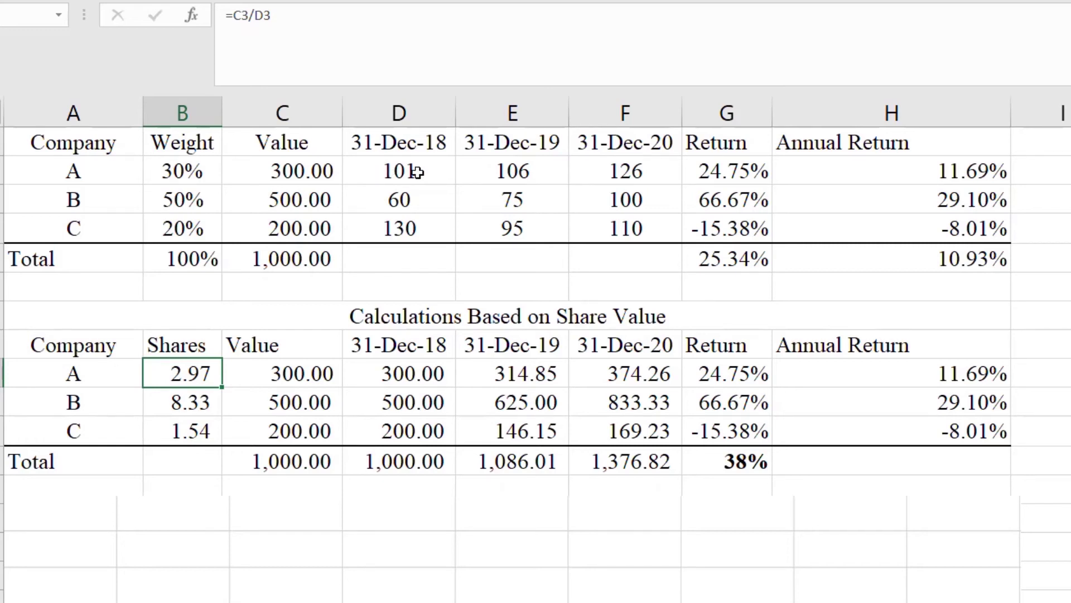
click(179, 409)
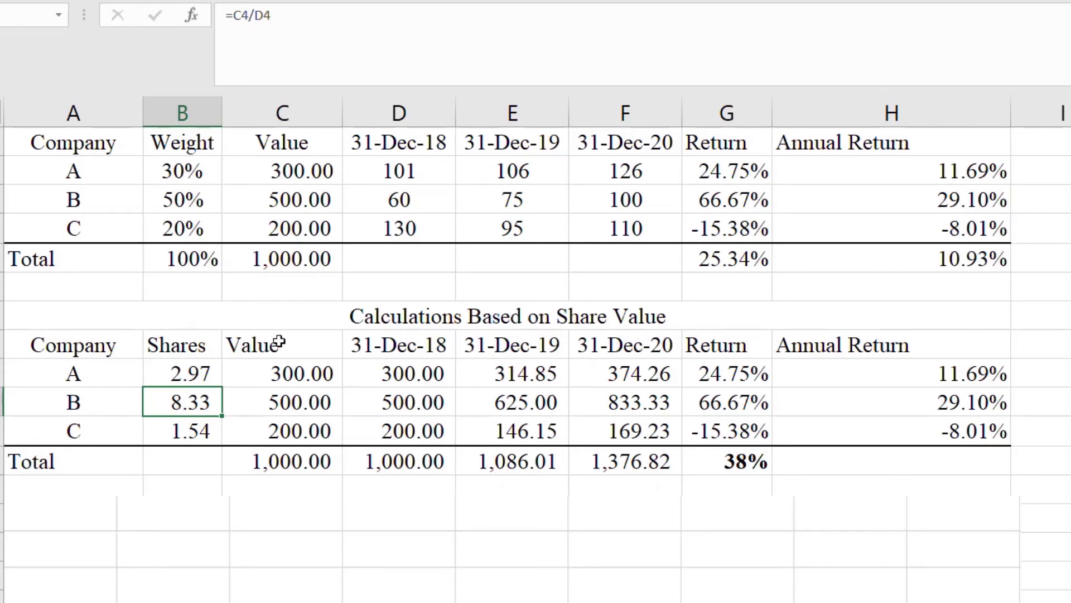
click(393, 203)
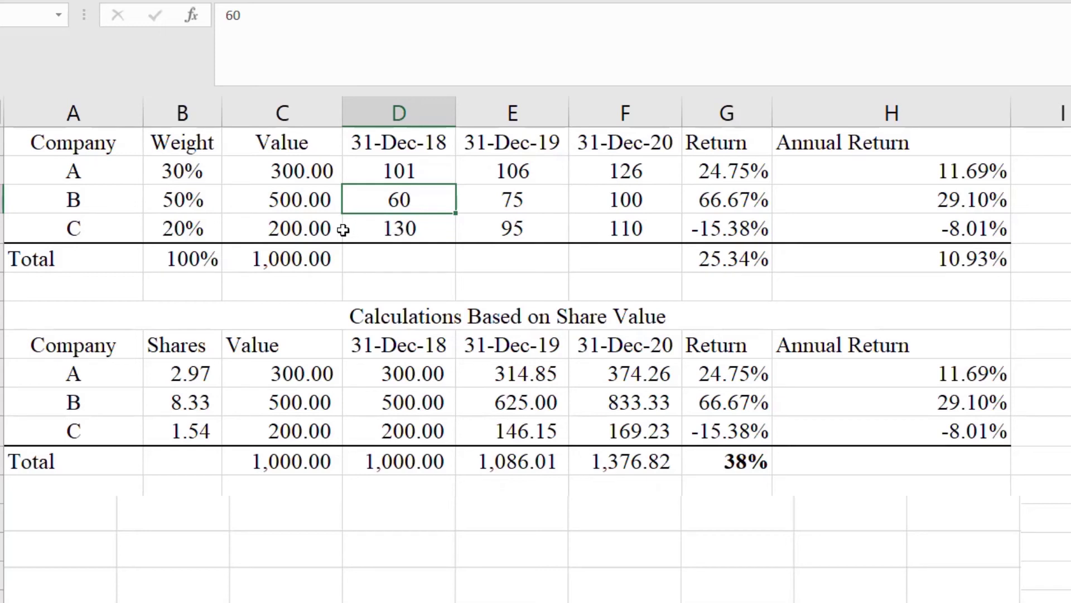
click(389, 367)
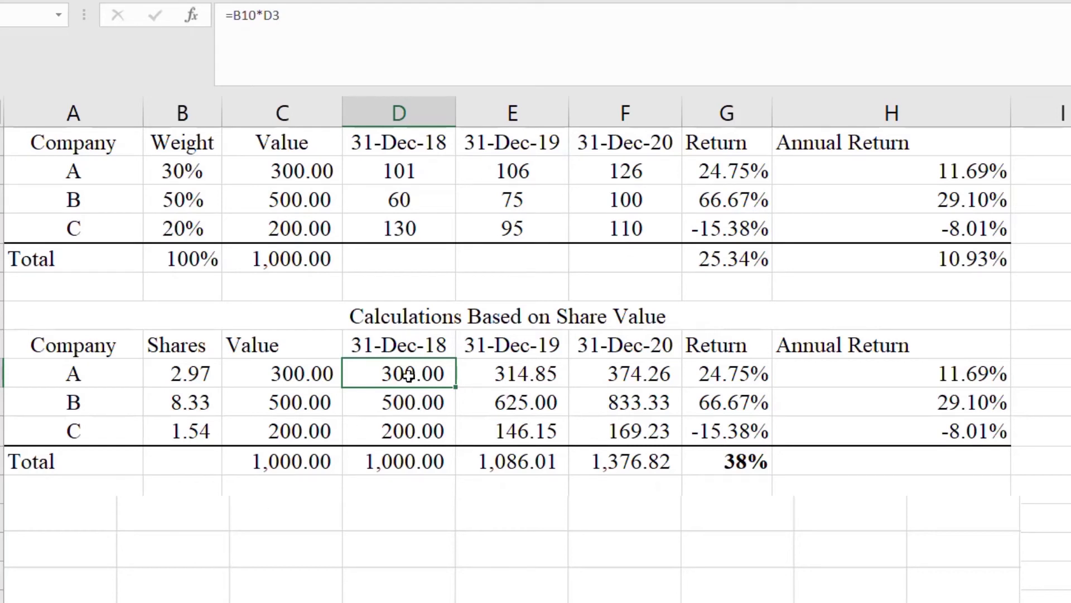
key(Left)
key(Right)
click(525, 368)
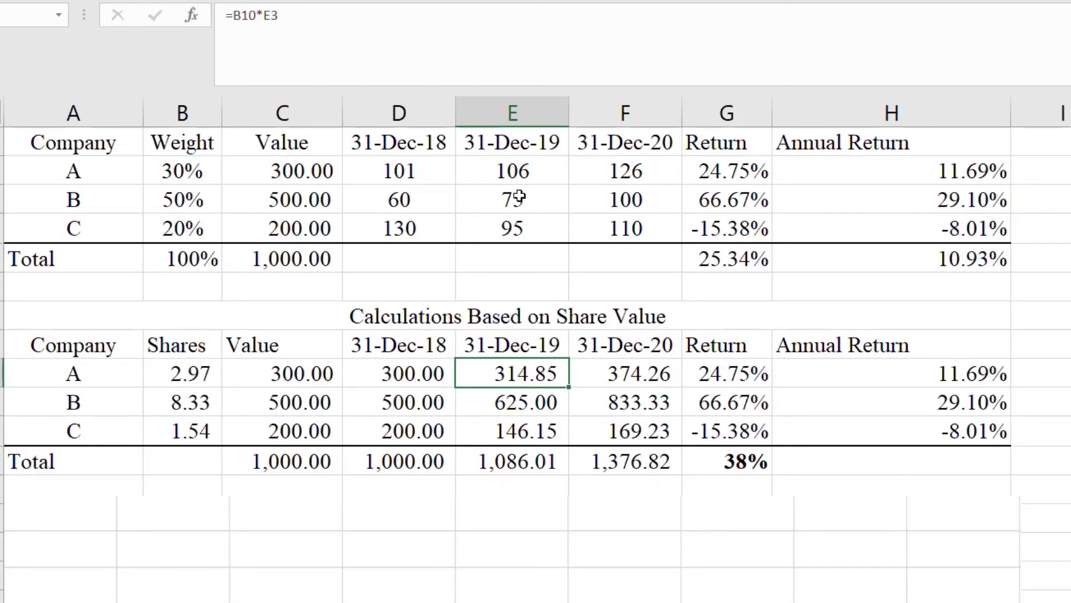
double_click(514, 375)
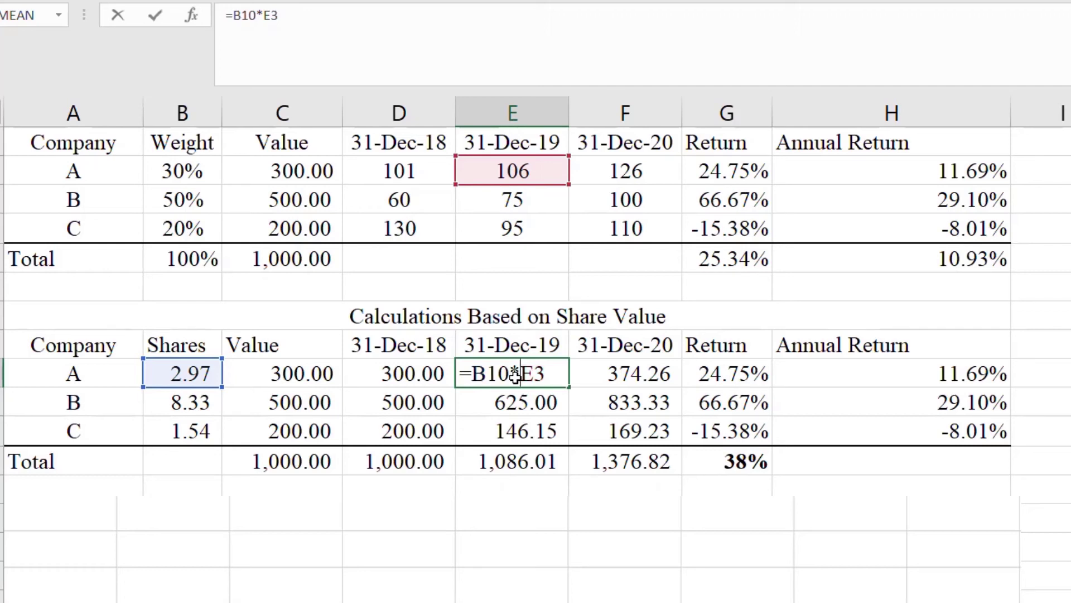
key(Return)
click(515, 377)
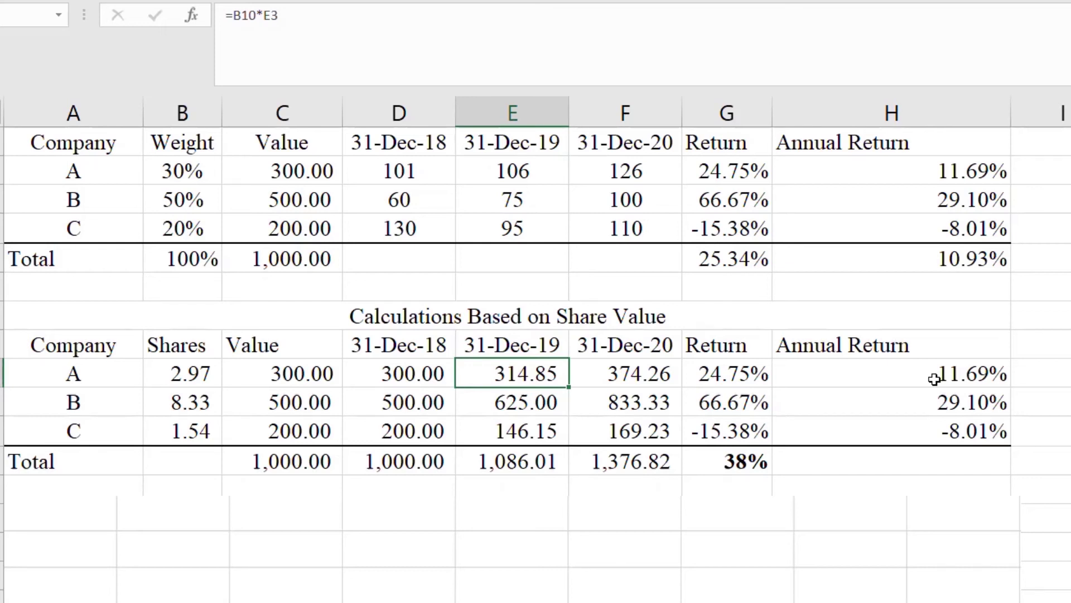
click(611, 384)
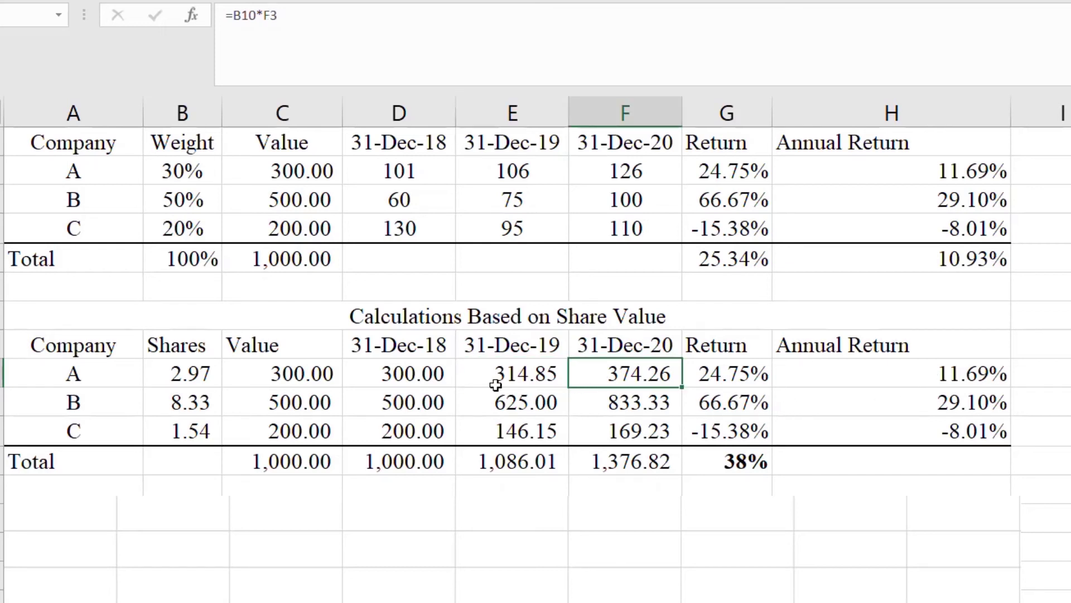
double_click(730, 367)
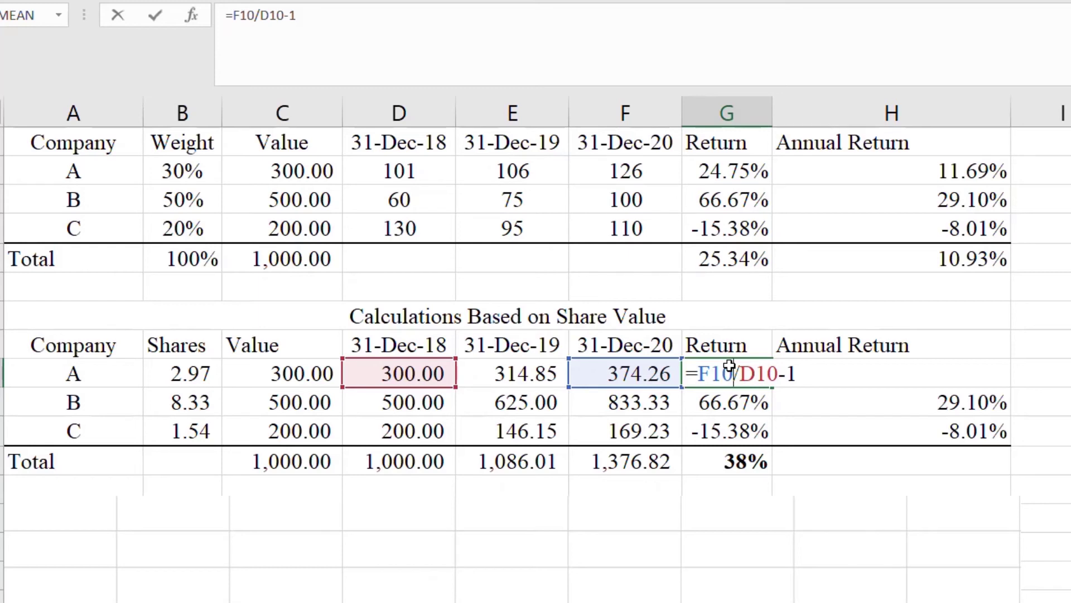
key(Return)
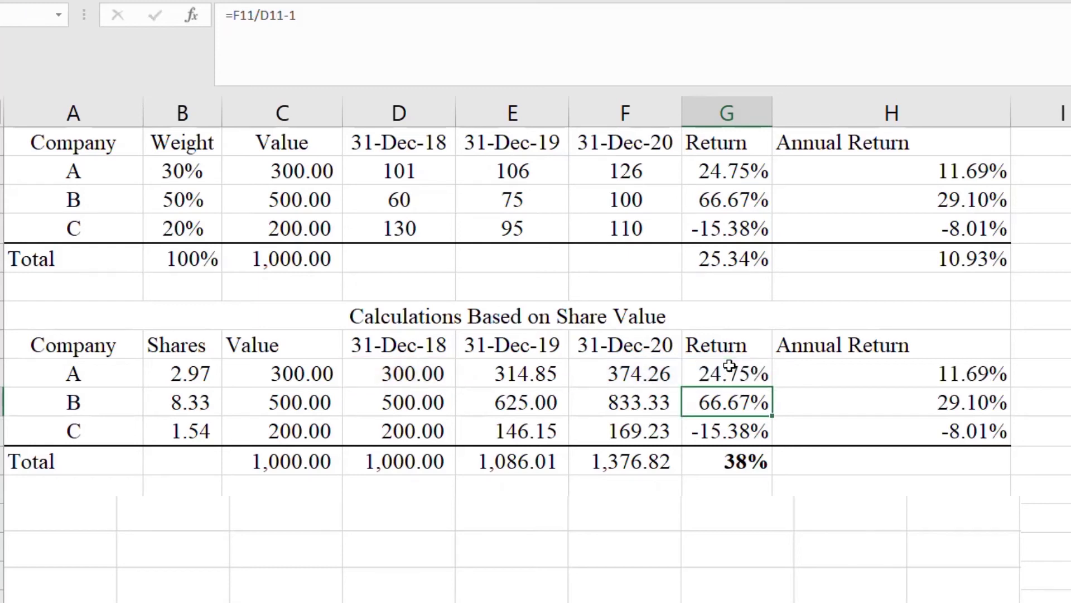
double_click(915, 367)
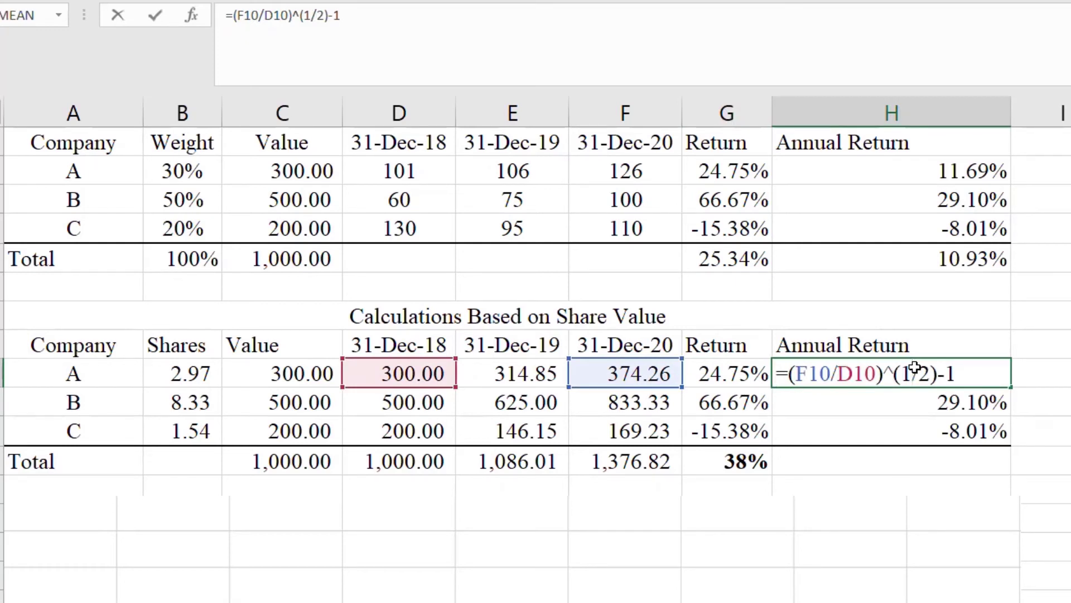
key(Return)
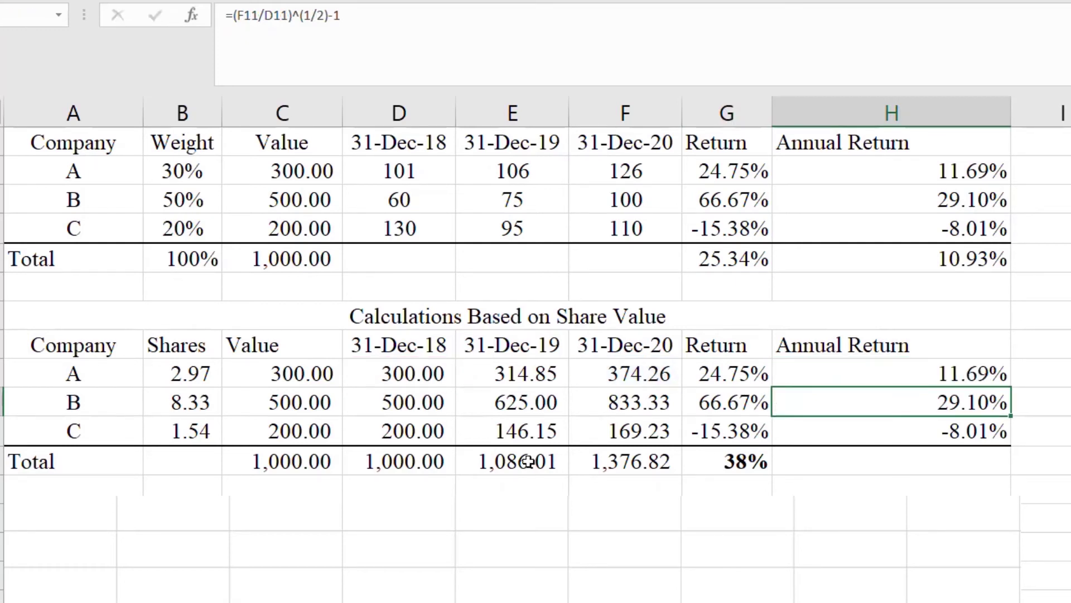
click(299, 461)
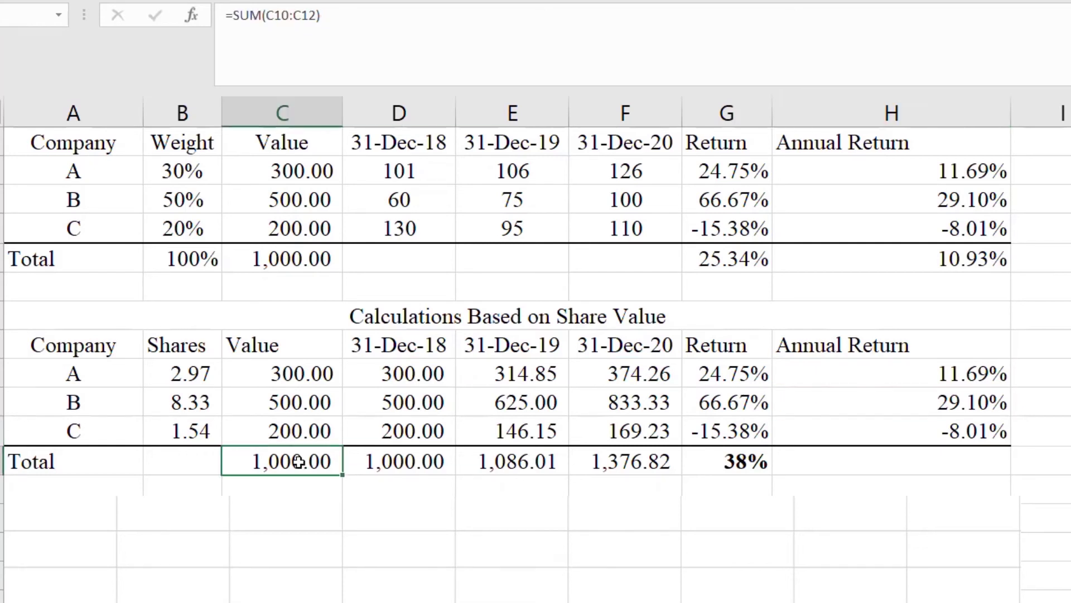
click(360, 458)
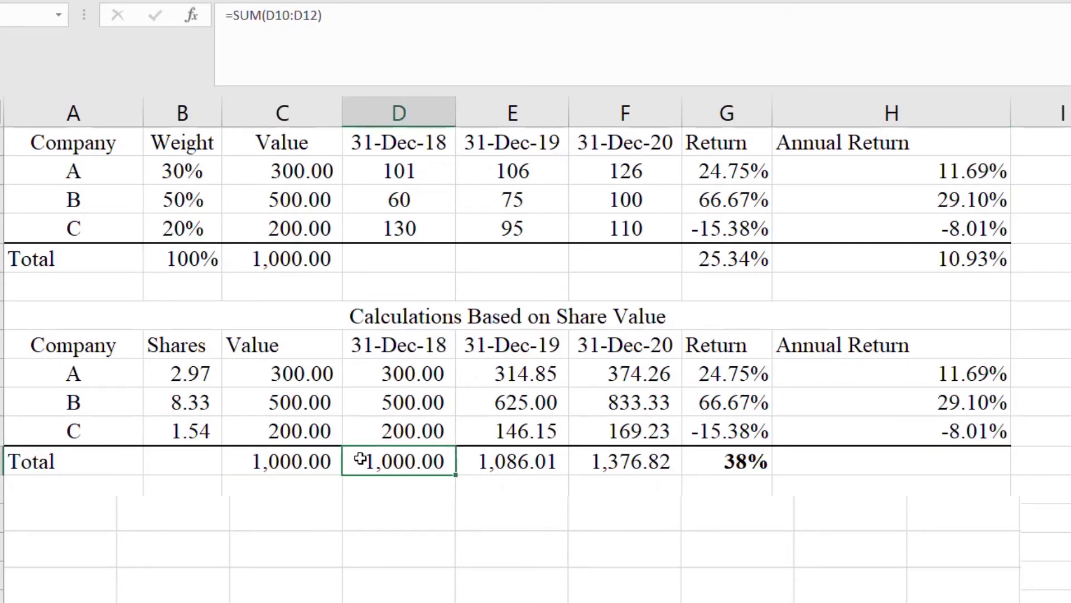
click(655, 447)
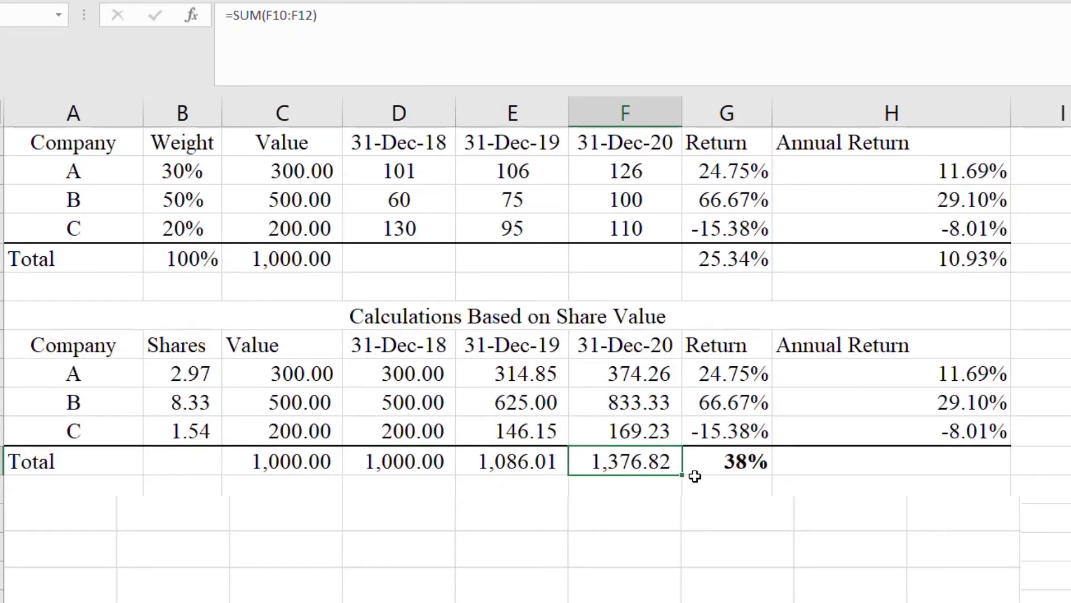
double_click(738, 462)
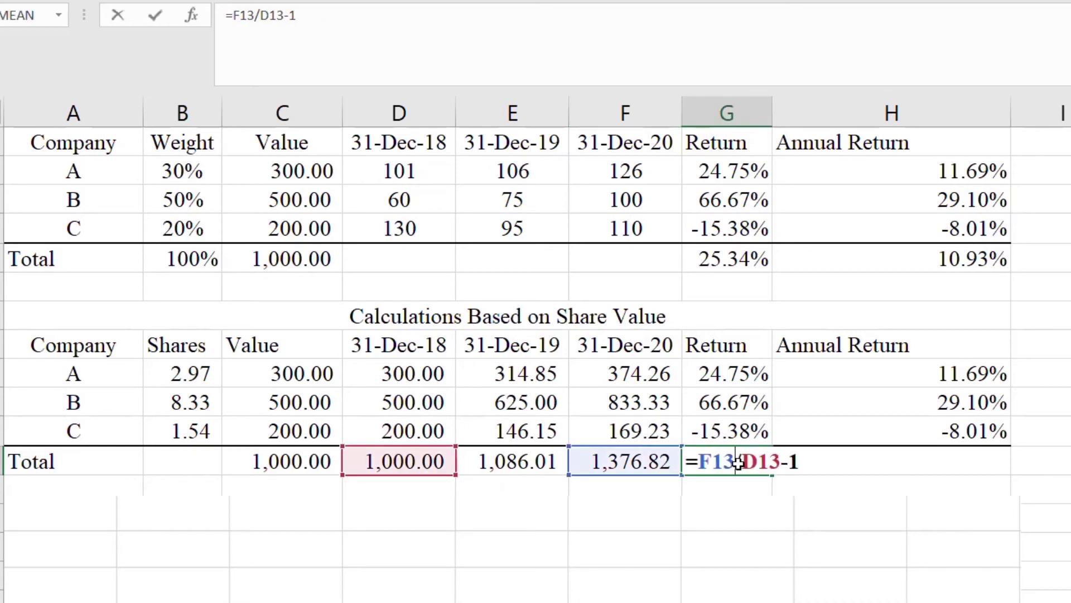
key(Return)
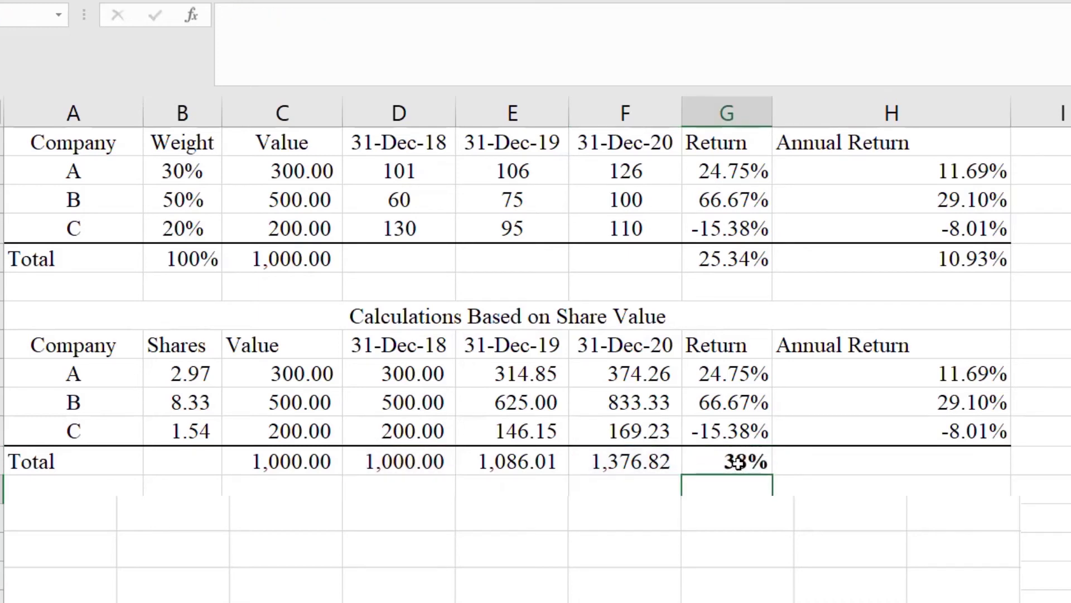
Step: Enter =((1+G13)^(1/2))-1 in H13 and format it as a two-decimal percentage (17.34%)
click(917, 458)
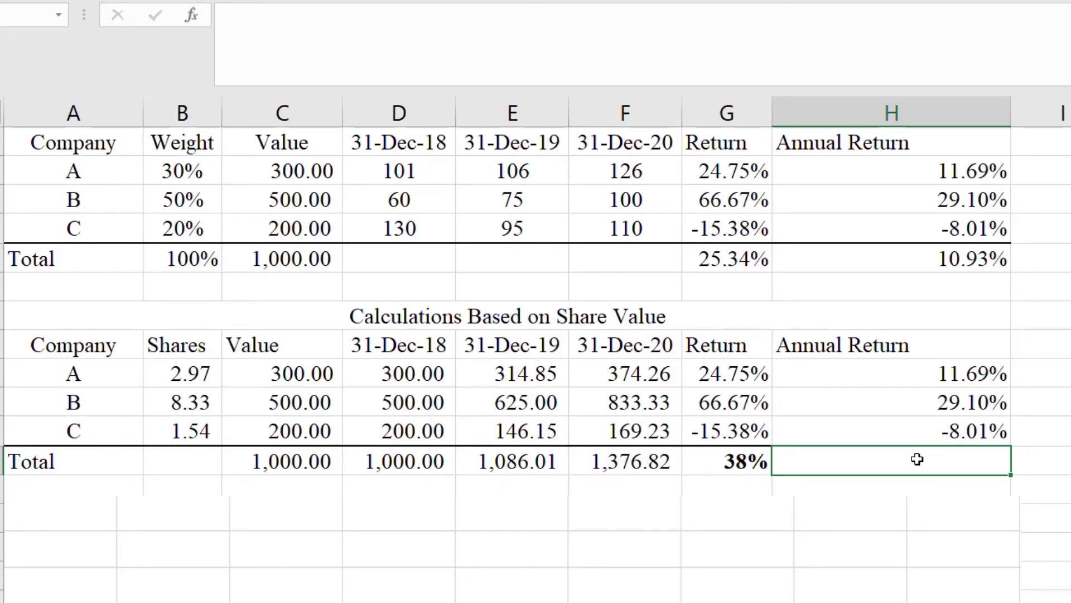
text(=)
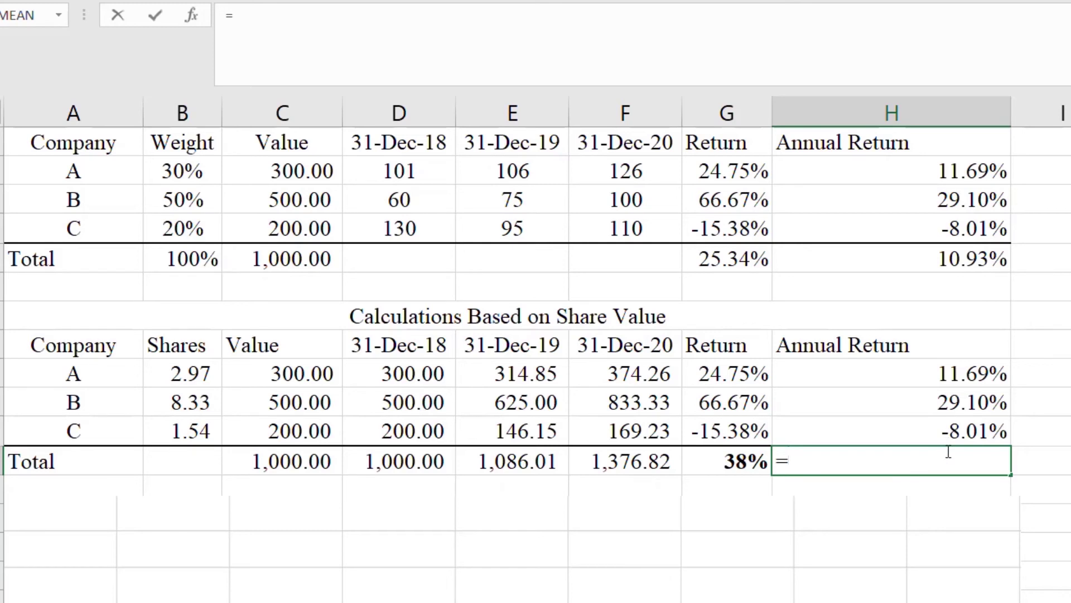
text((1+)
click(737, 450)
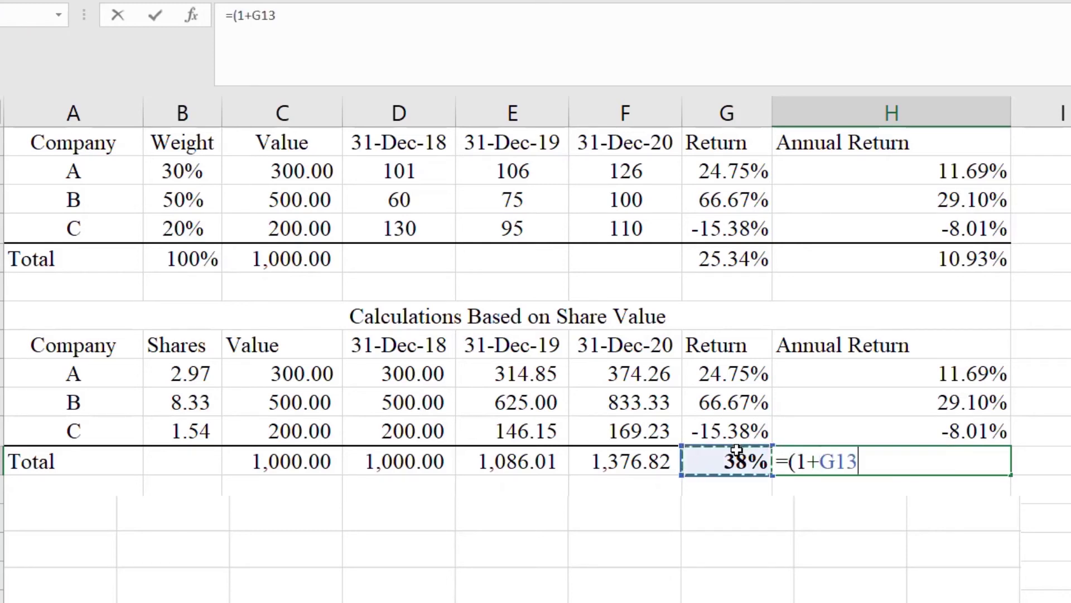
text()^()
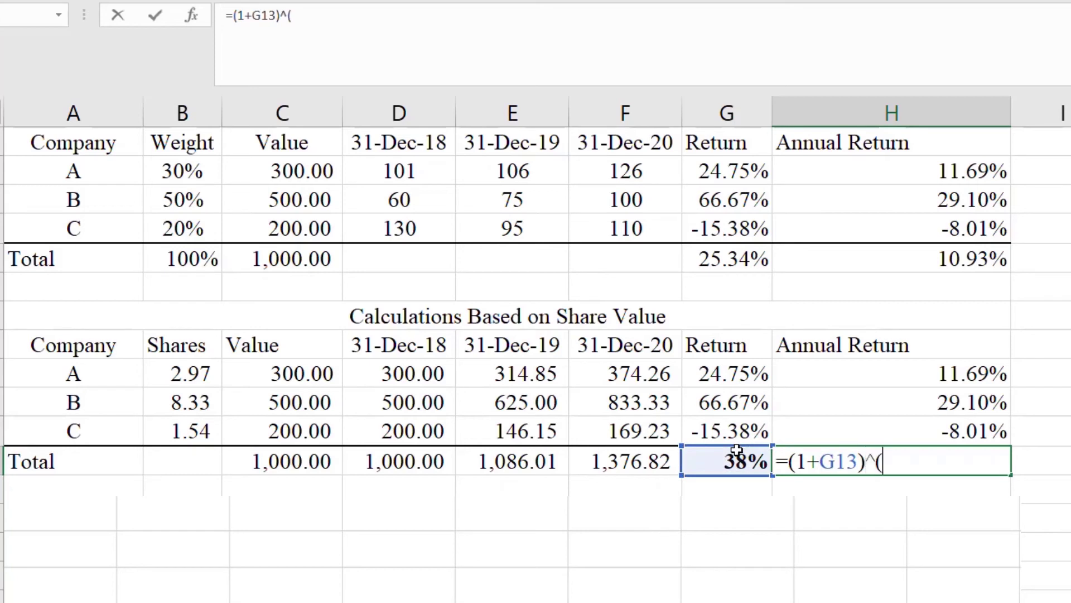
text(1/2))-1)
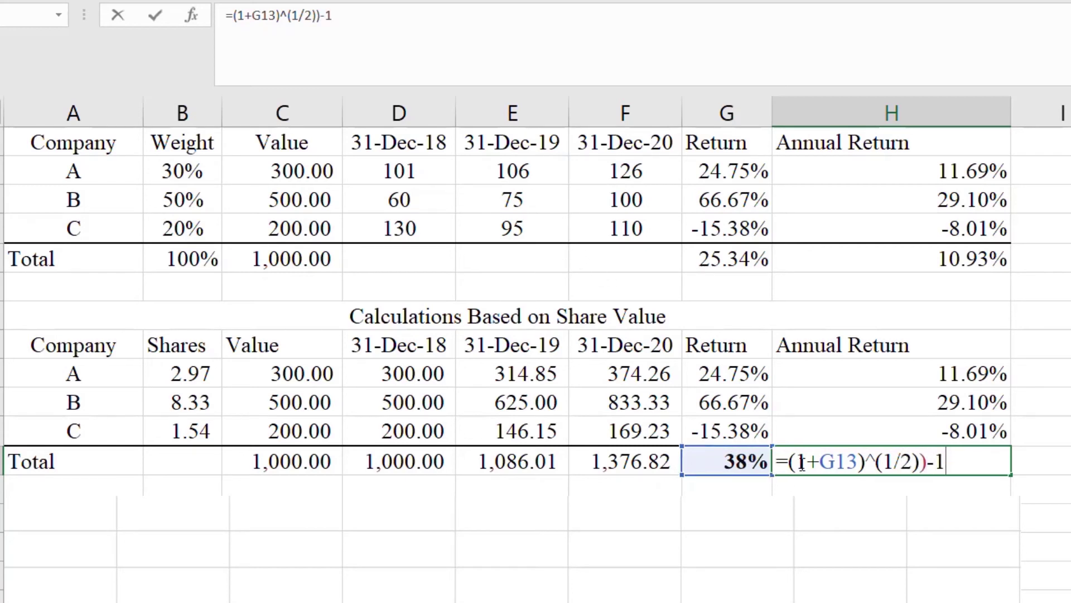
key(ctrl+Return)
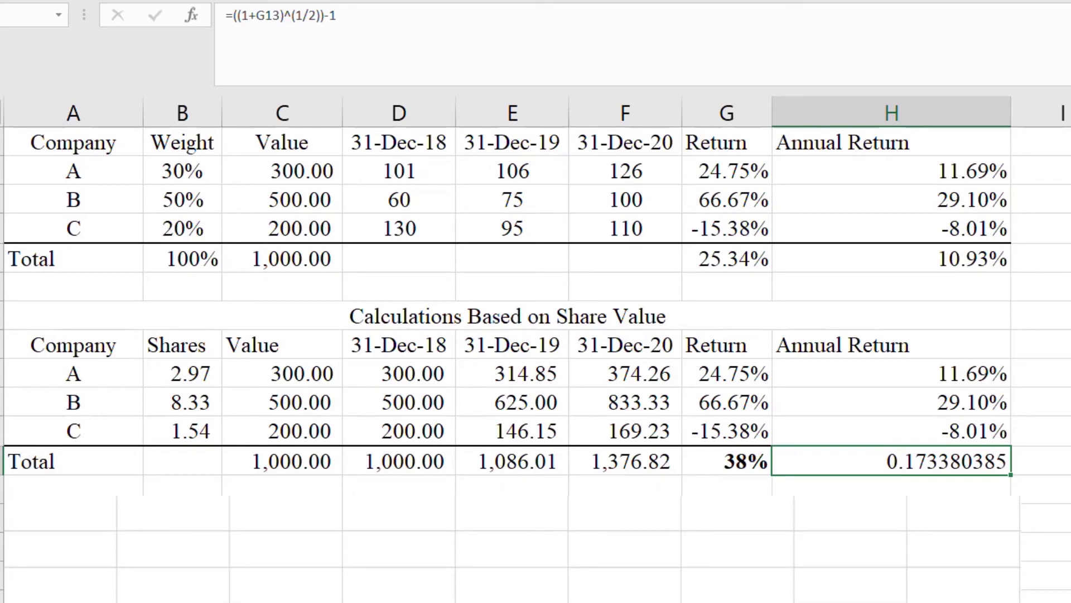
key(ctrl+shift+5)
key(alt+h)
key(0)
key(0)
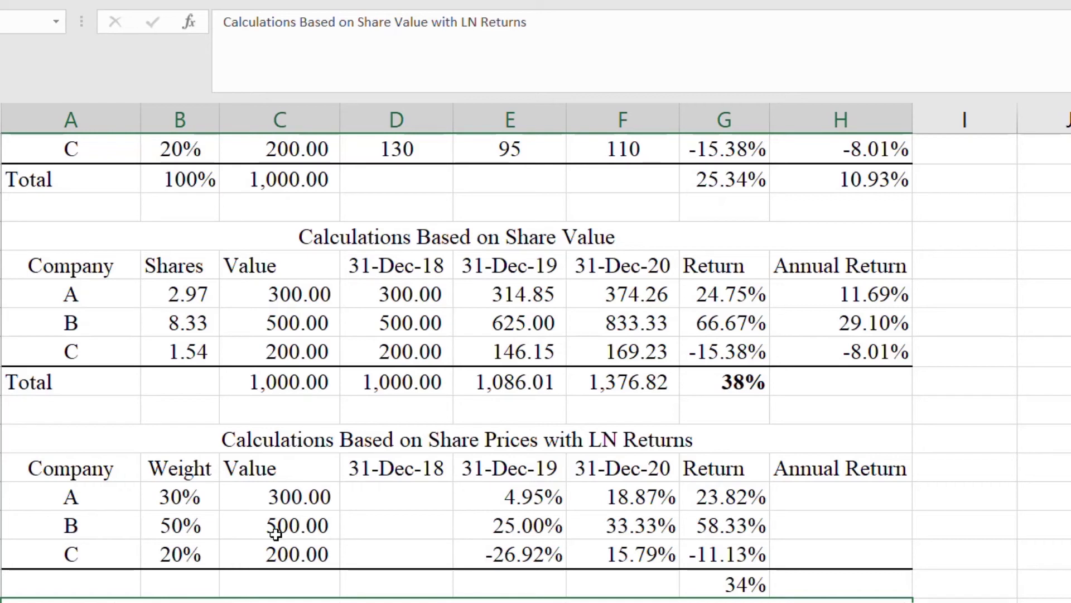
click(515, 499)
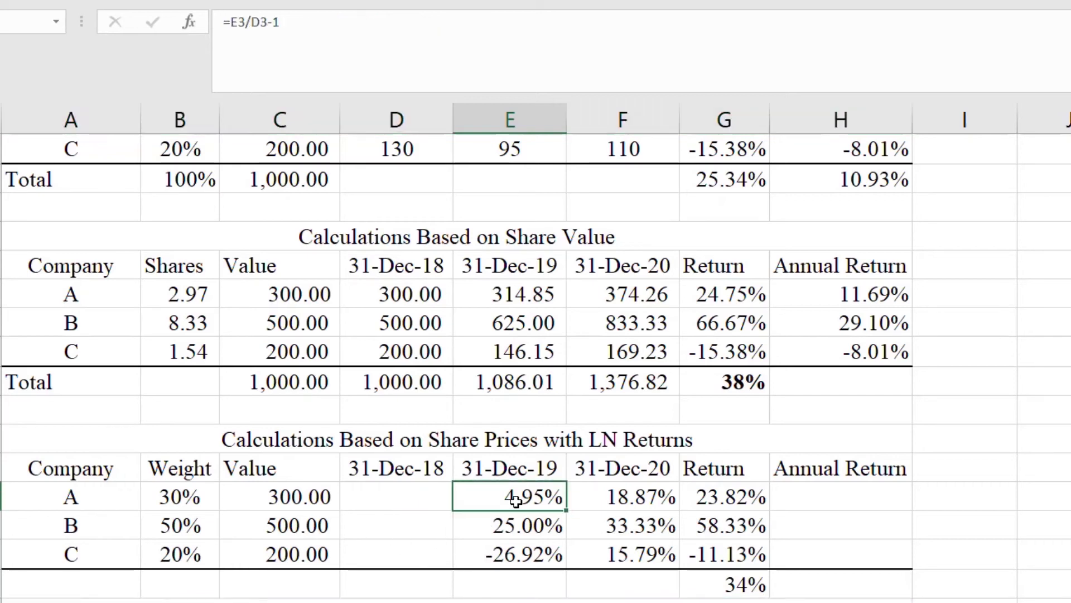
double_click(515, 499)
key(Return)
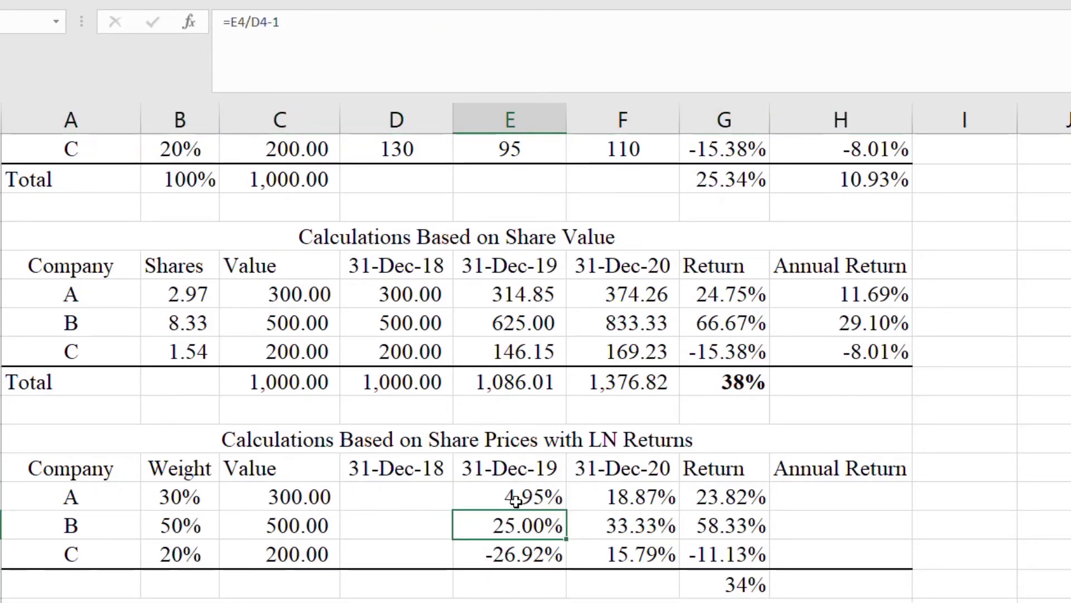
double_click(640, 494)
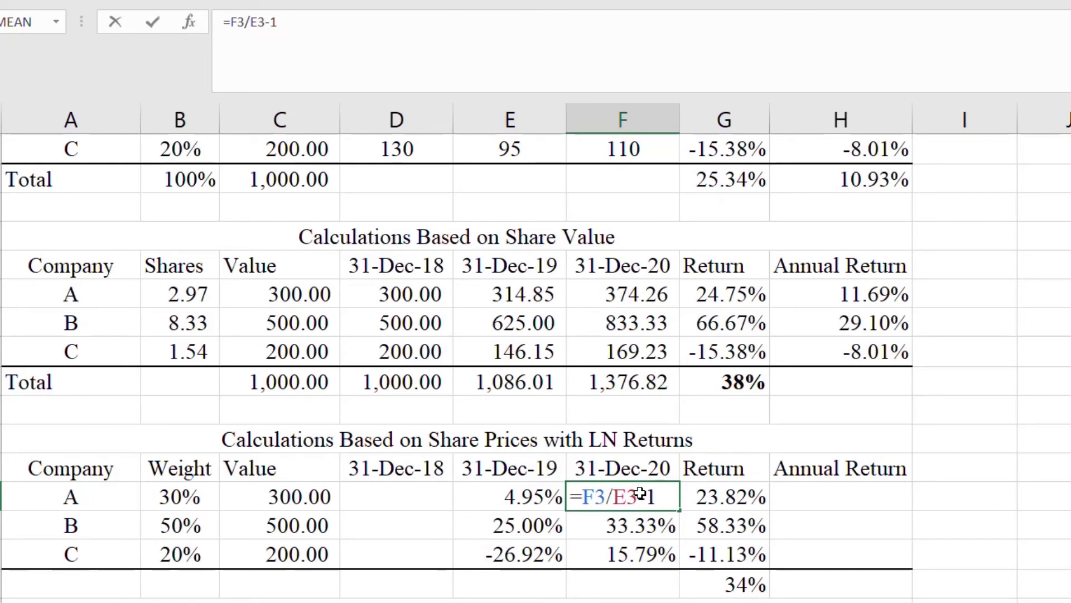
key(Return)
click(726, 500)
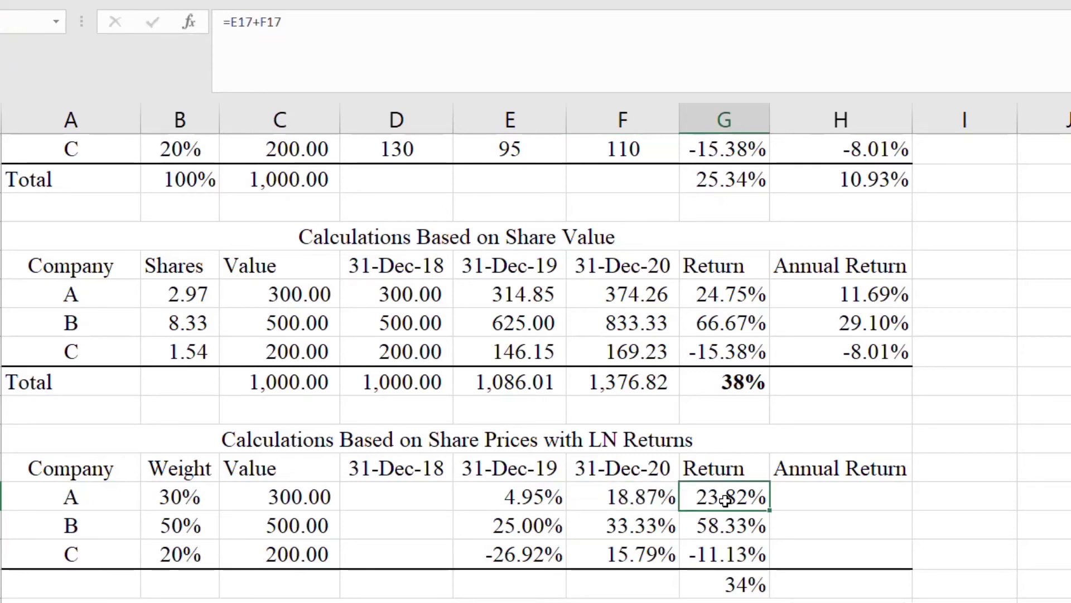
double_click(725, 501)
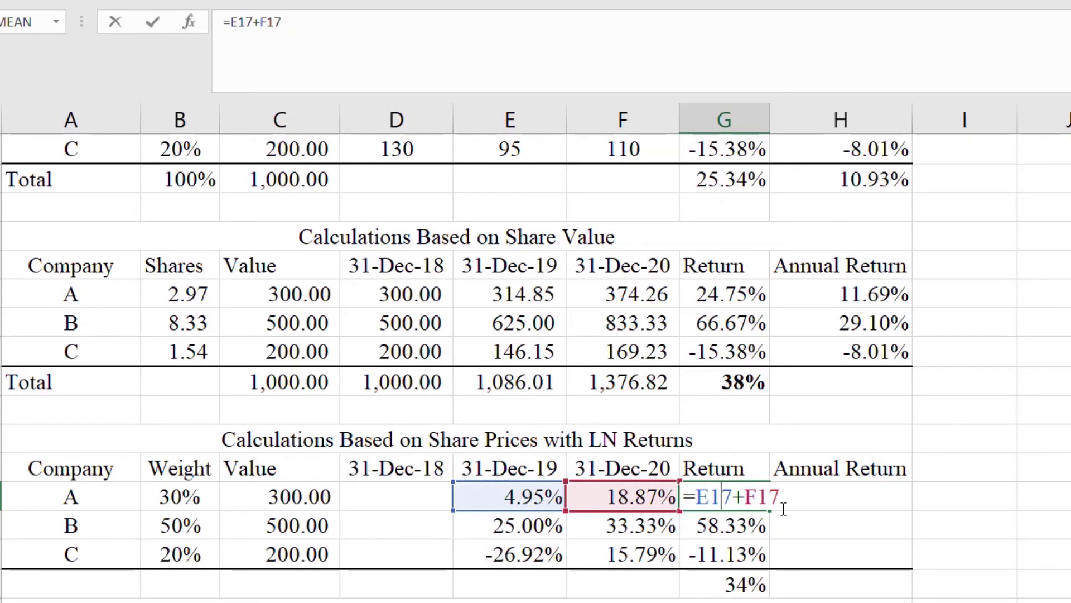
key(Return)
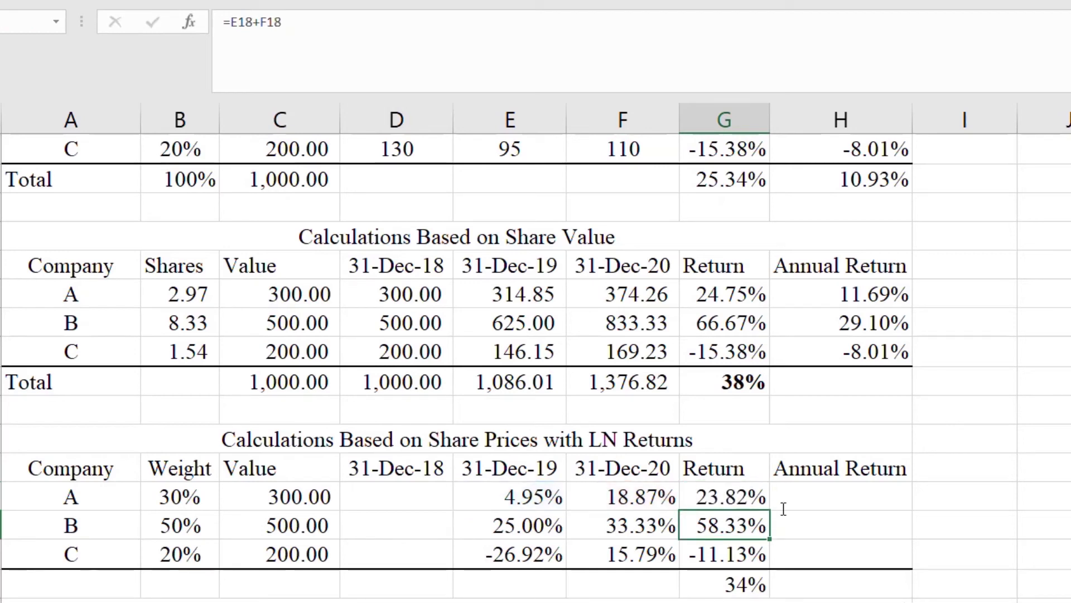
key(Down)
key(Down)
key(Up)
key(Up)
key(Up)
key(Up)
key(Up)
key(Down)
key(Down)
key(Down)
key(Down)
key(Down)
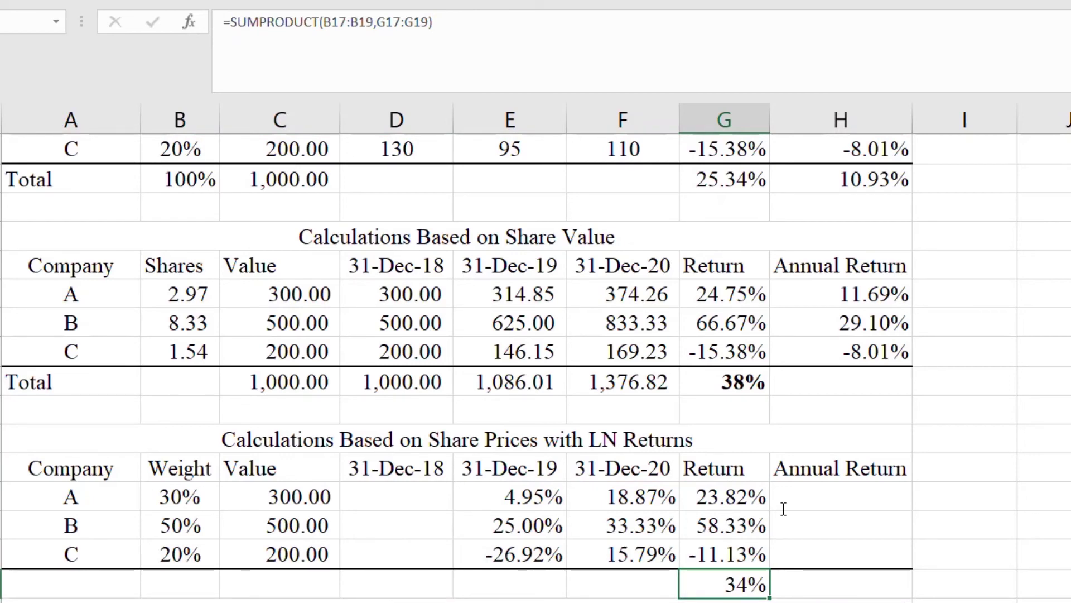
scroll(783, 508, down, 3)
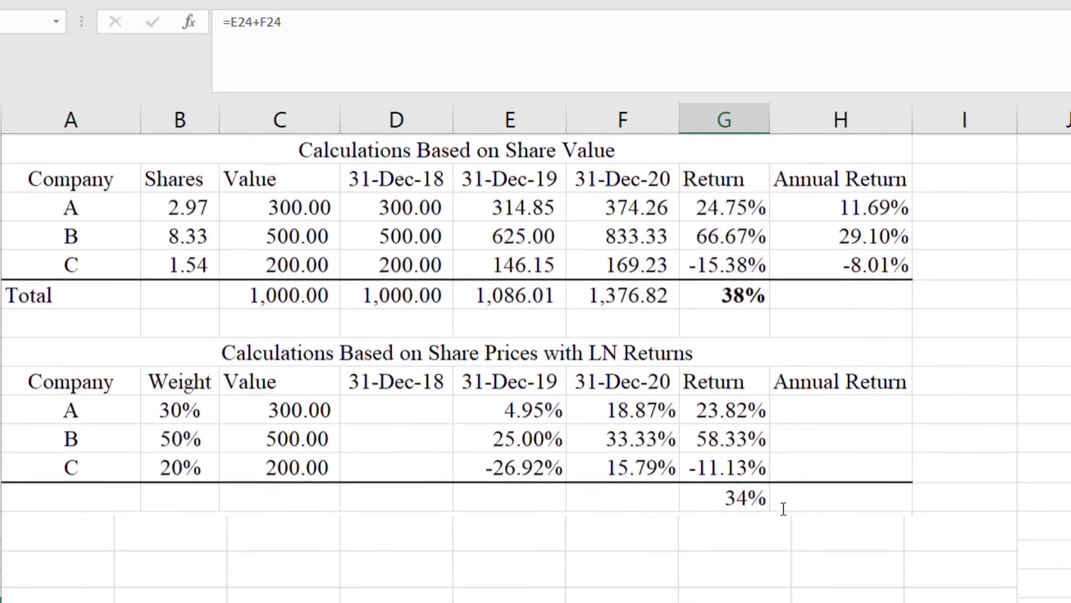
scroll(784, 508, down, 3)
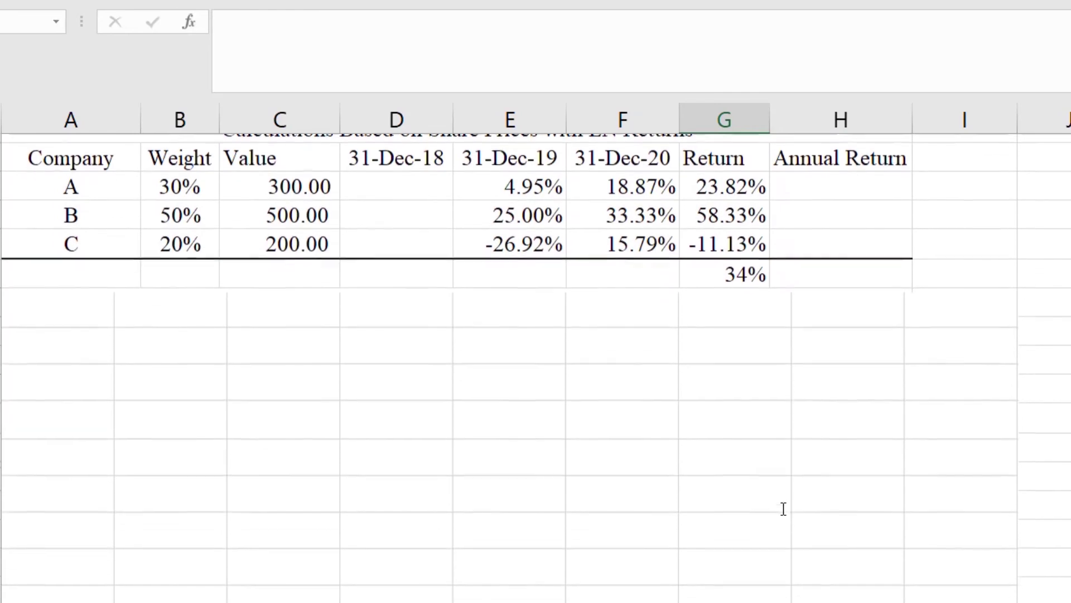
scroll(539, 335, down, 2)
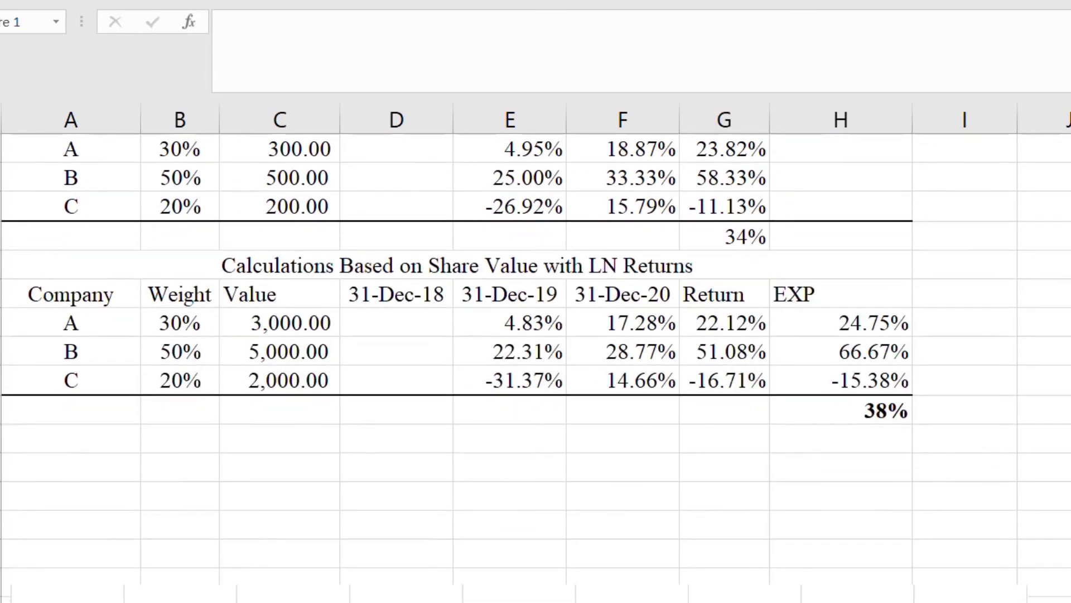
Step: Review company A's LN return and Return formulas, removing a stray apostrophe
double_click(509, 287)
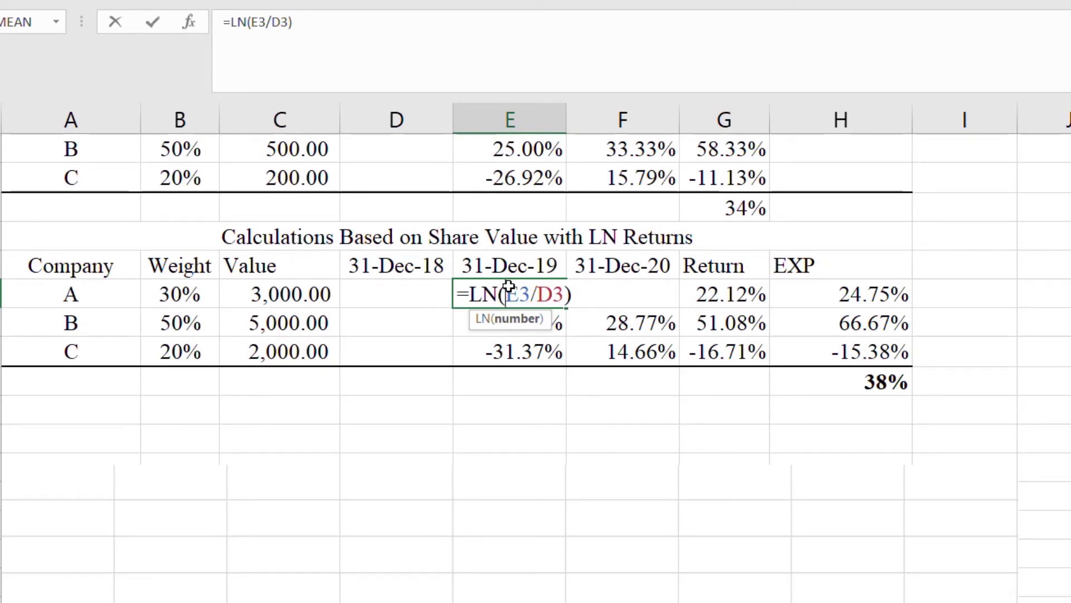
key(Return)
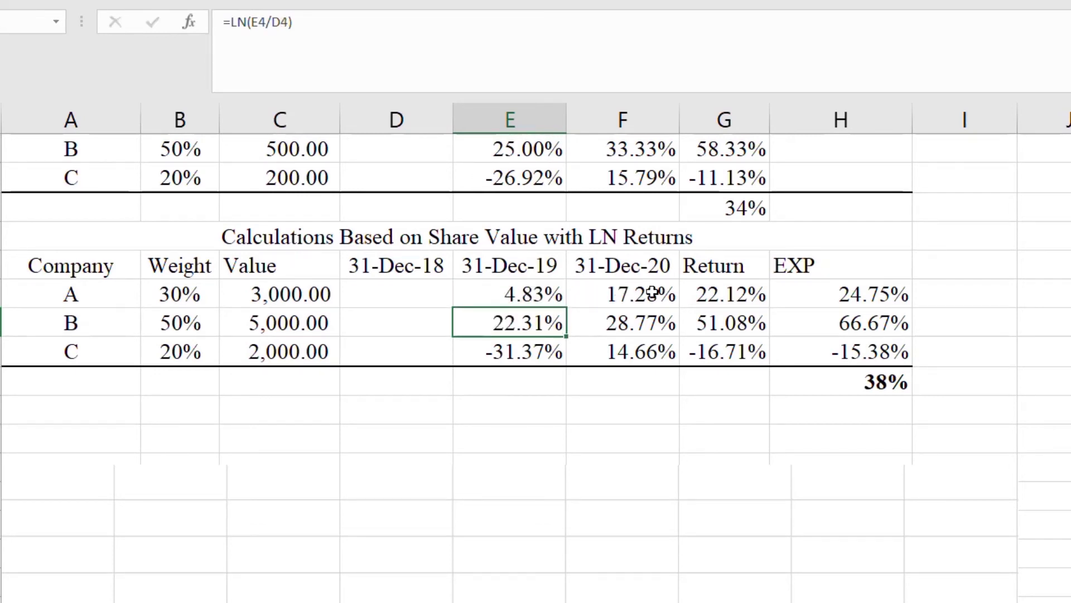
double_click(728, 294)
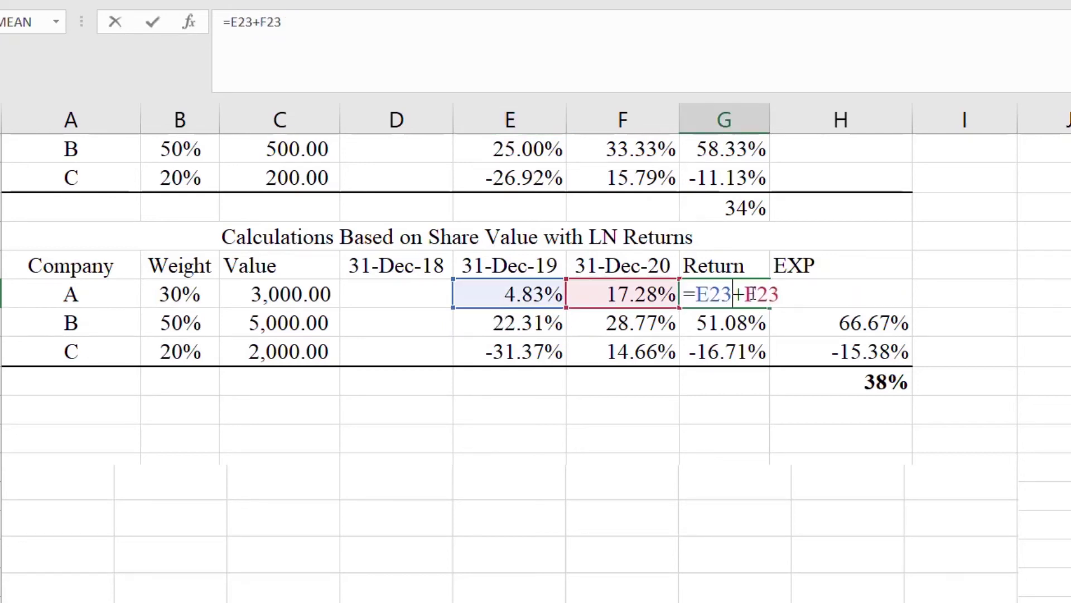
text(')
key(BackSpace)
key(Return)
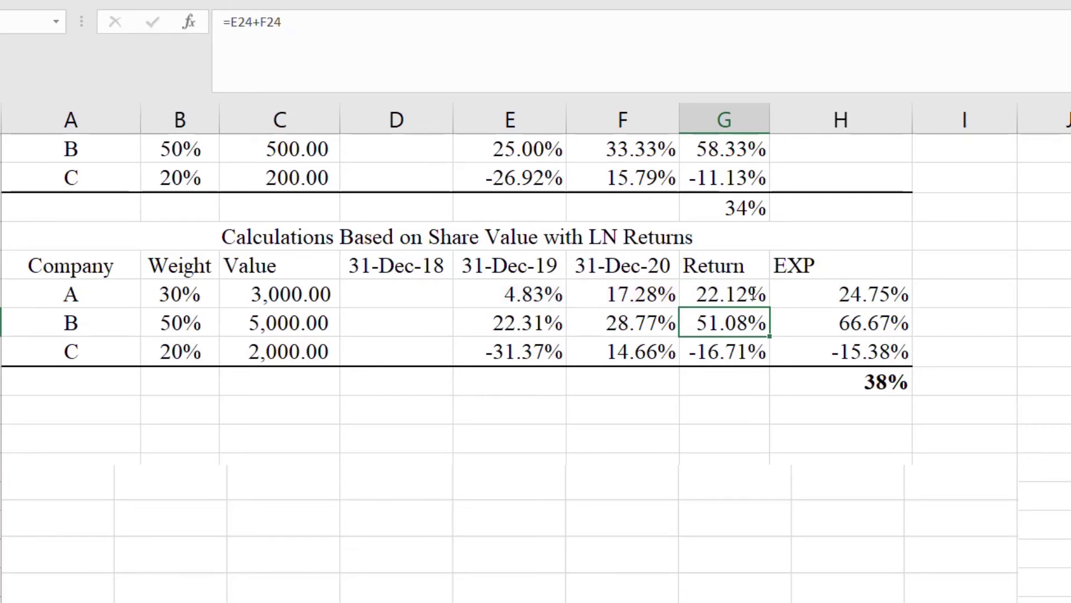
Step: Enter =AVERAGE(G23:G25) in G26 below the Return column, giving 19%
click(741, 357)
click(734, 385)
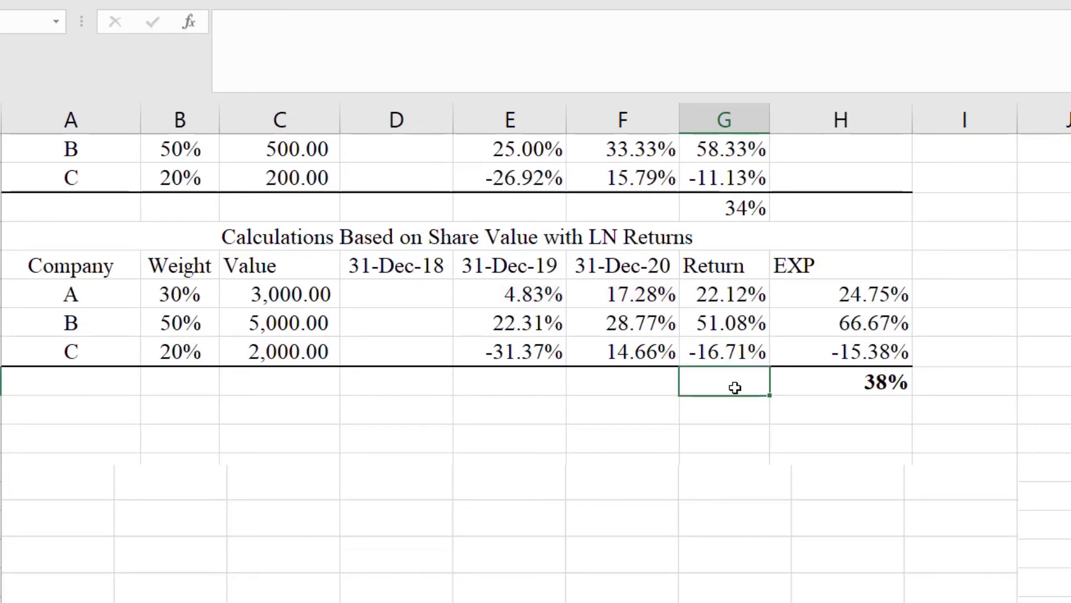
text(=average(g23:g25))
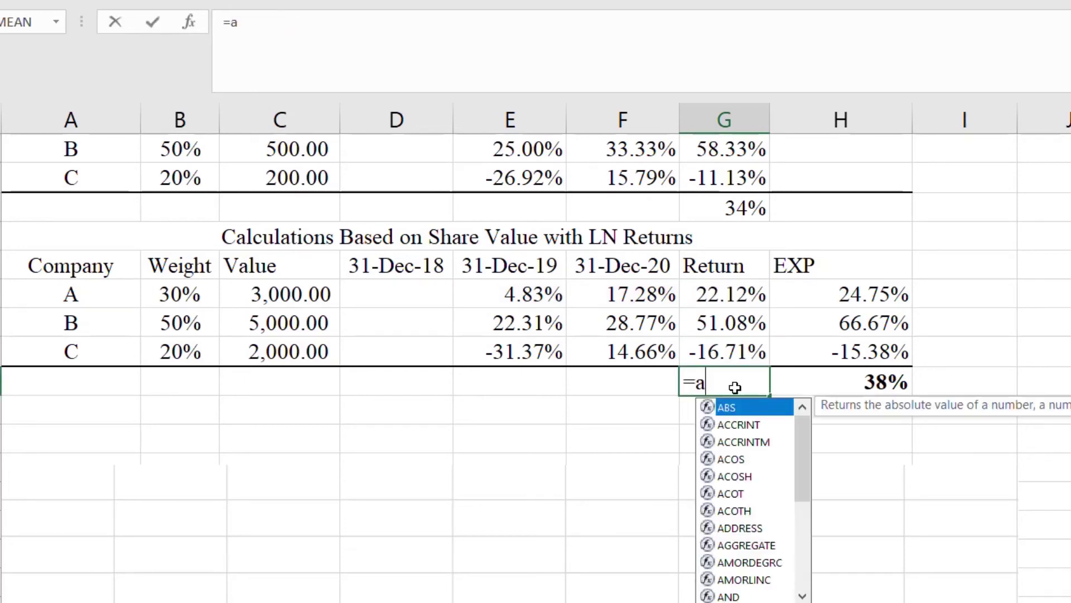
key(Return)
click(742, 383)
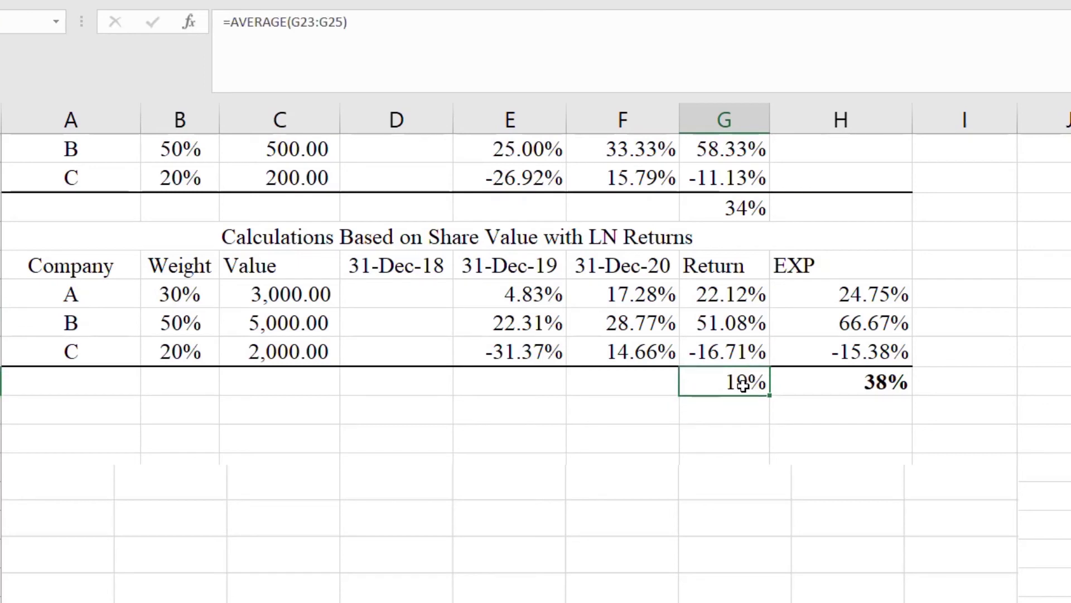
Step: Review the EXP column's conversion formulas and its SUMPRODUCT weighted 38% total
click(837, 273)
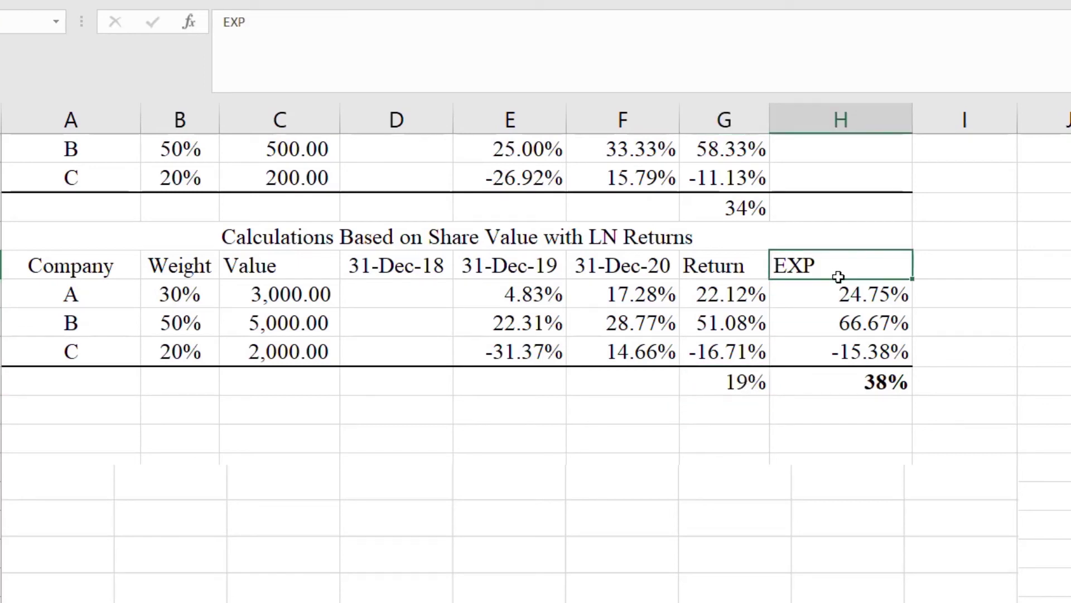
double_click(876, 387)
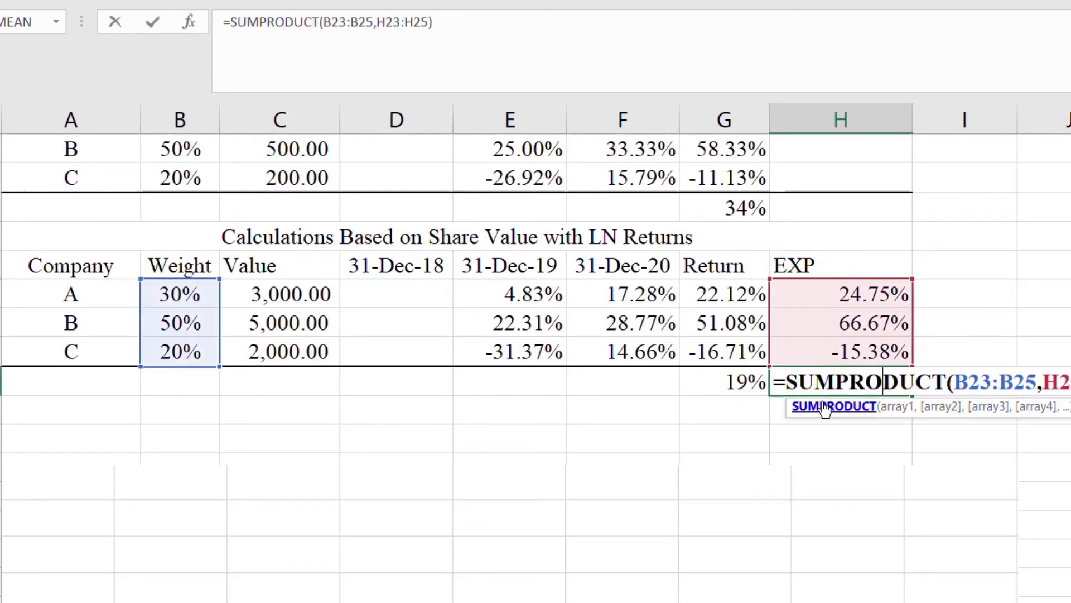
key(Return)
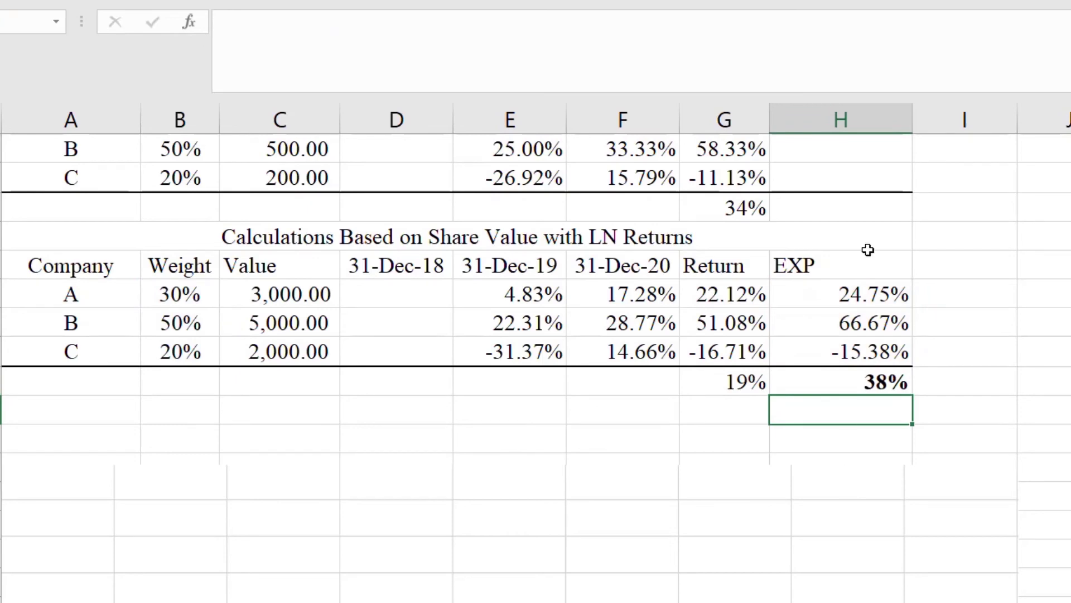
click(861, 371)
click(861, 283)
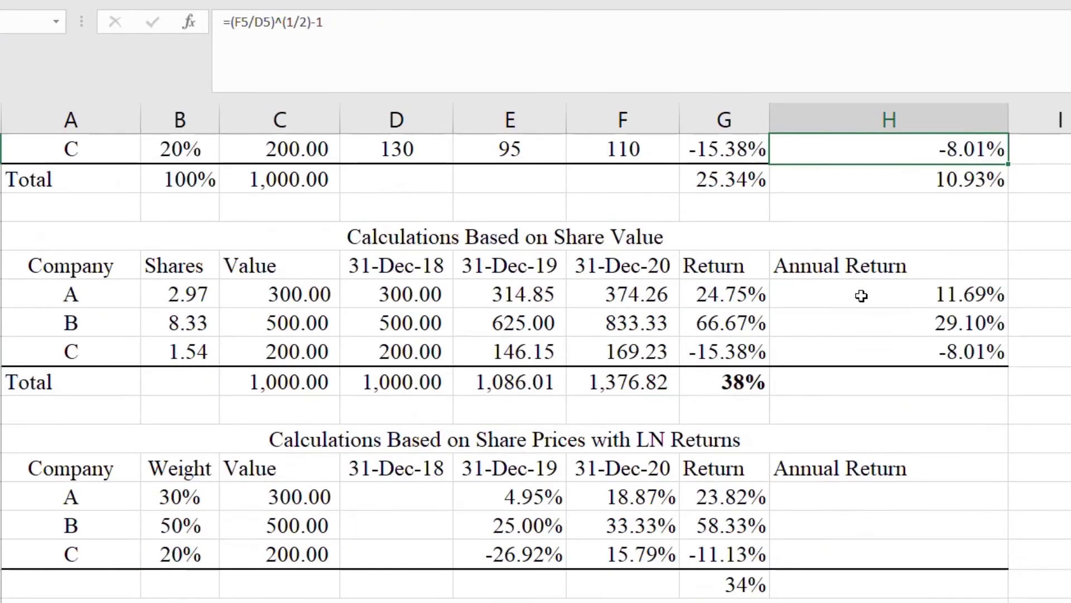
Step: Step through the share-value totals back to the 19% average, then move to the Year 0–4 sheet
key(Up)
key(Up)
key(Up)
key(Up)
key(Down)
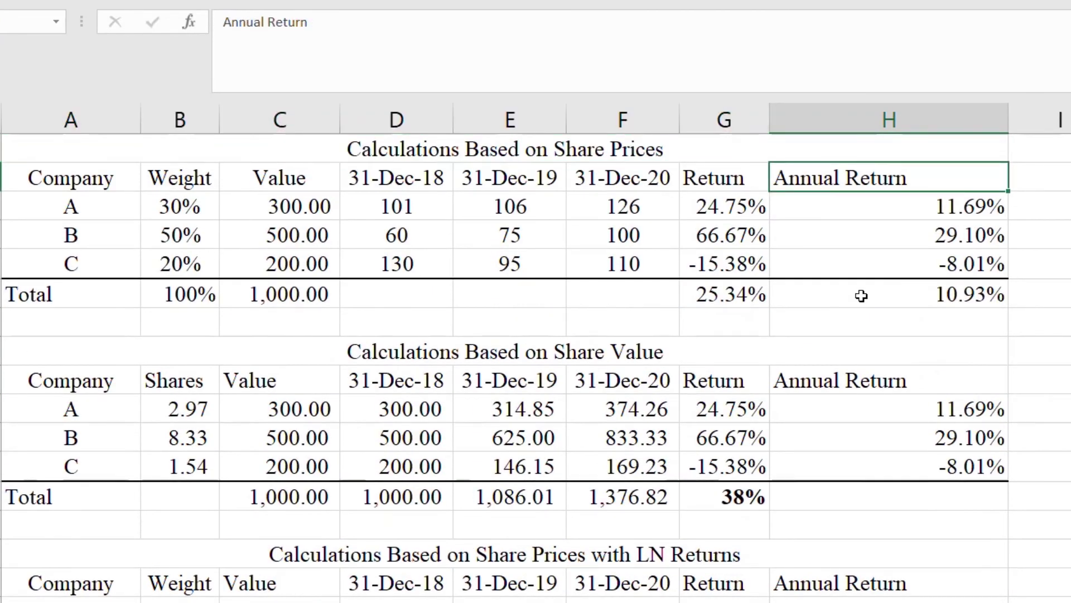
click(731, 501)
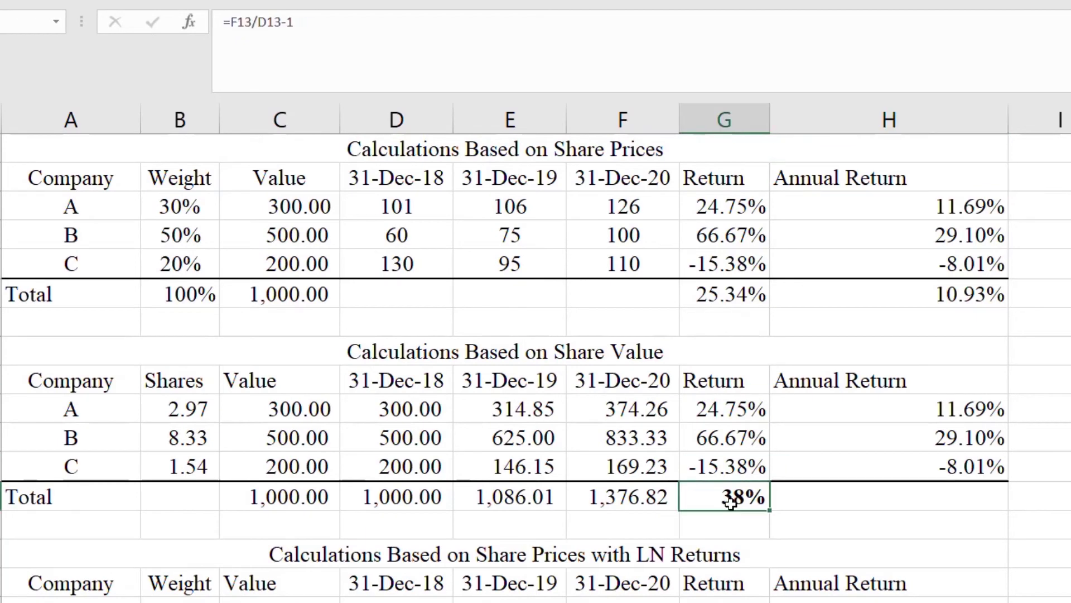
key(Down)
key(Down)
key(Down)
key(Down)
key(Down)
key(Down)
key(Down)
key(Down)
key(Down)
key(Down)
key(Down)
key(Down)
key(Down)
key(Down)
key(Down)
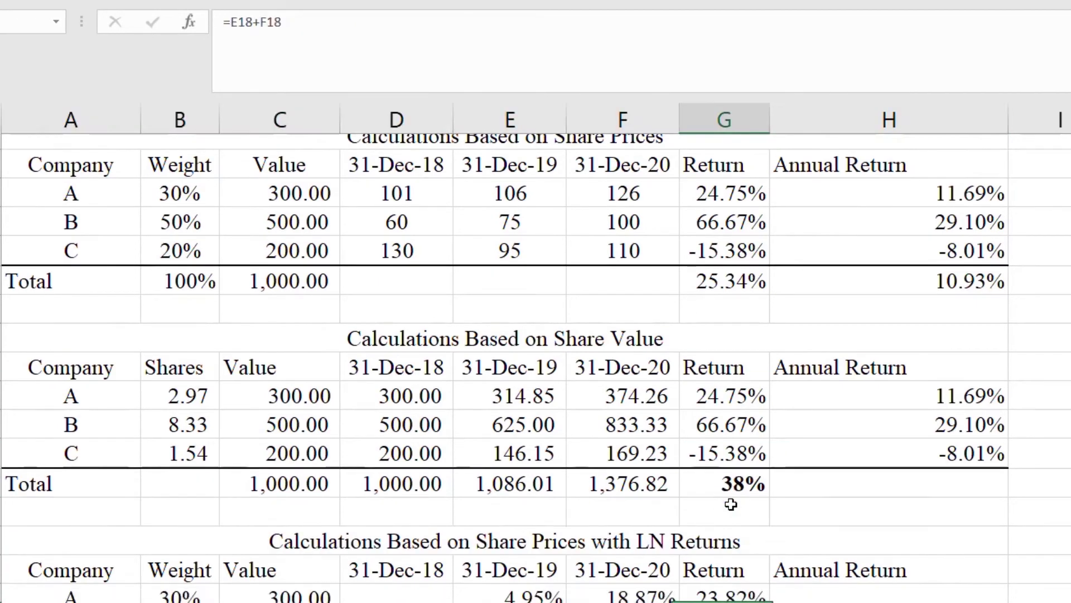
key(Up)
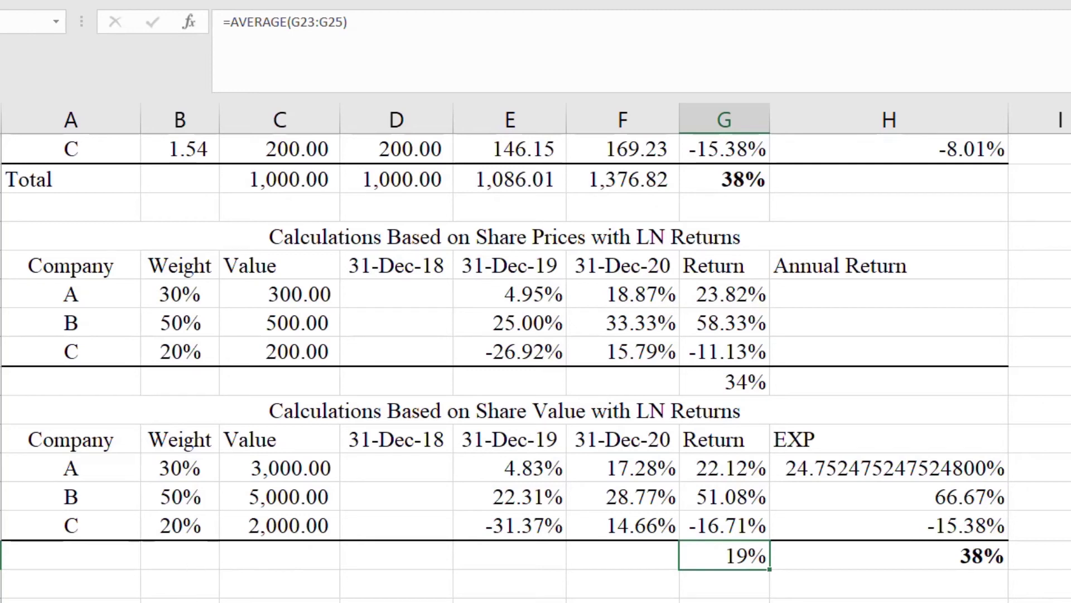
key(ctrl+Page_Down)
click(258, 434)
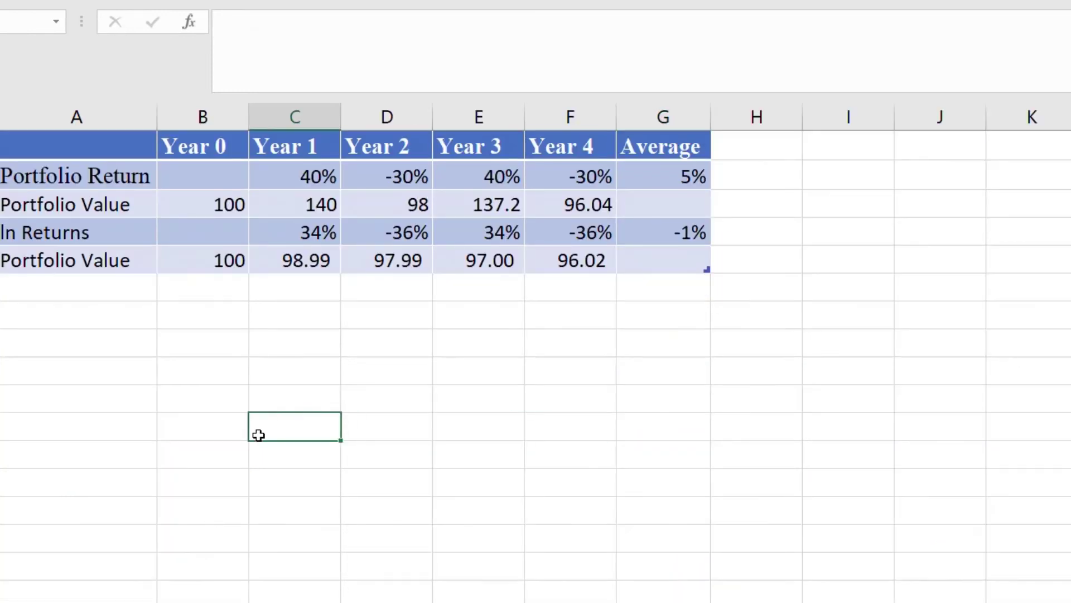
ctrl+scroll(893, 368, up, 3)
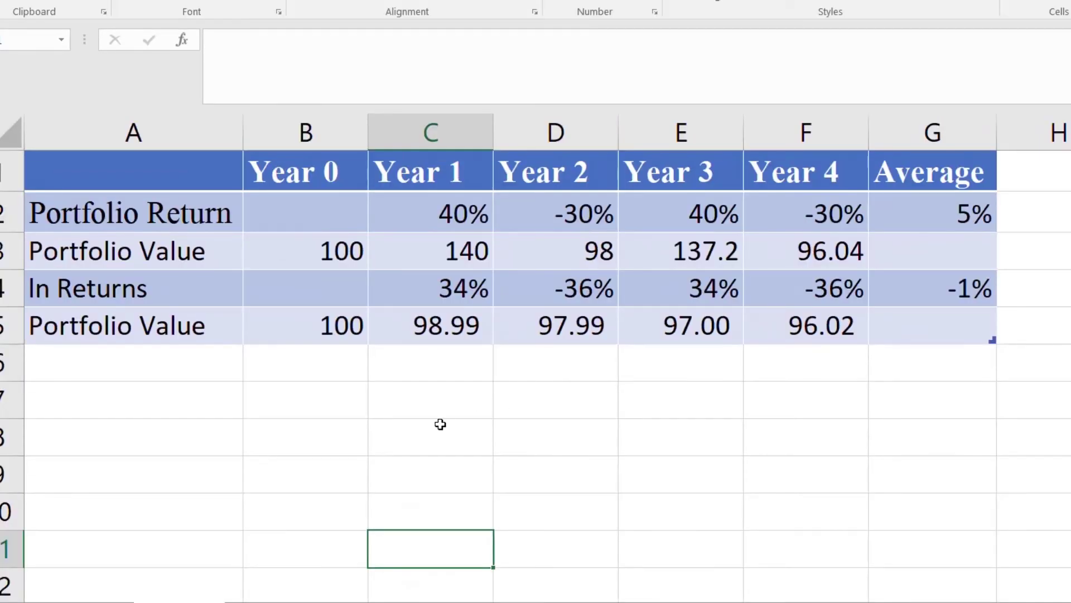
click(447, 204)
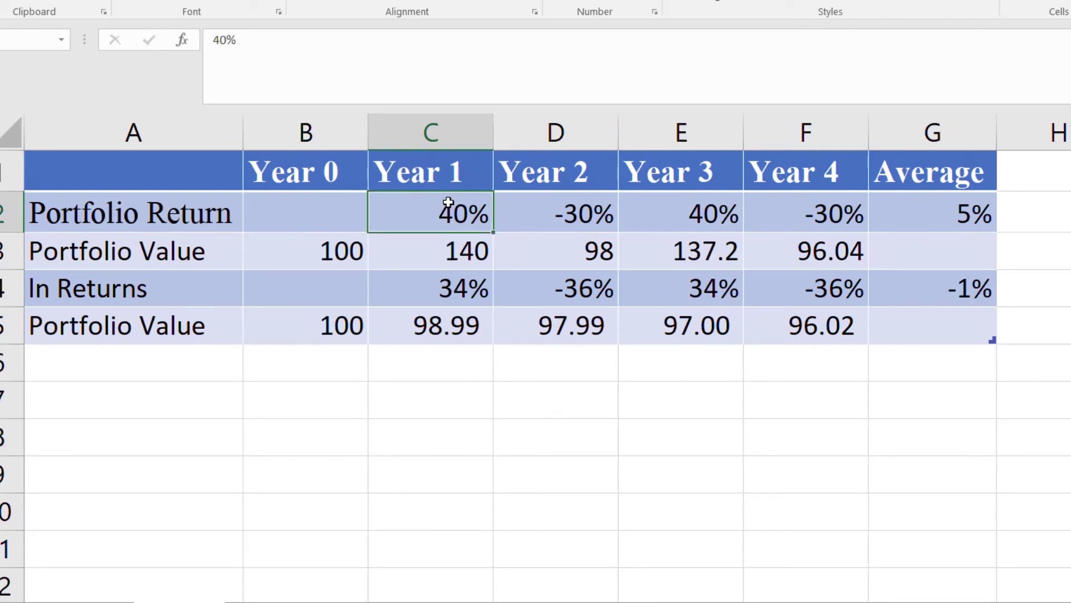
click(554, 200)
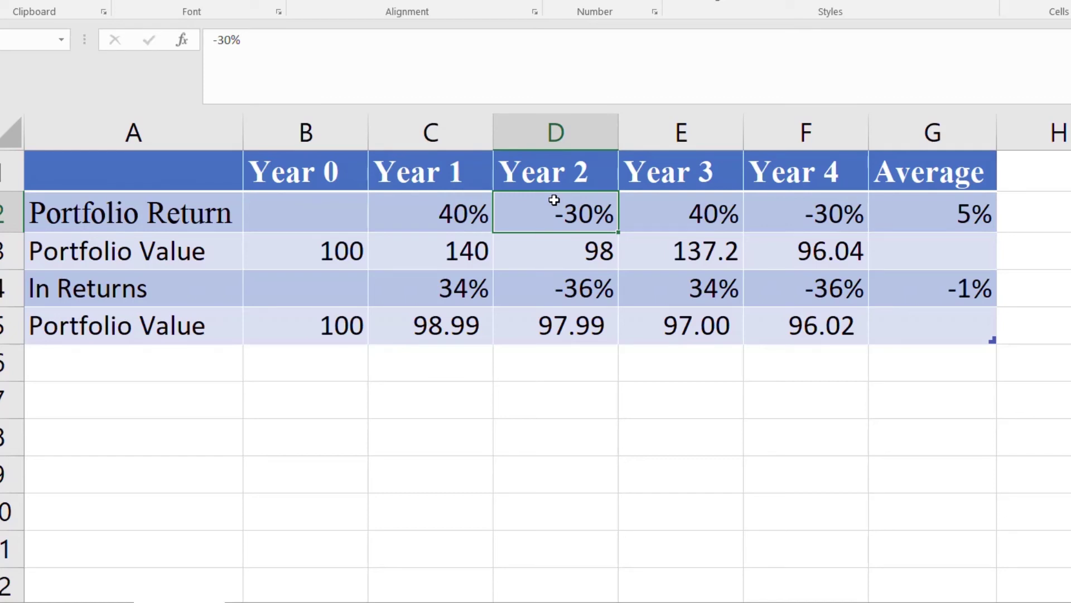
key(Right)
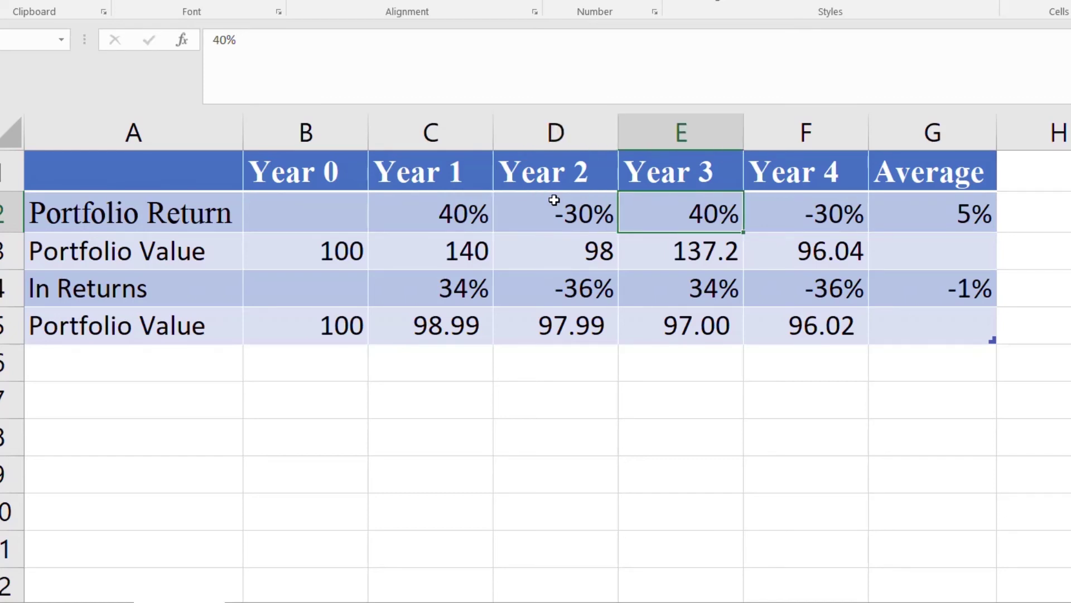
key(Right)
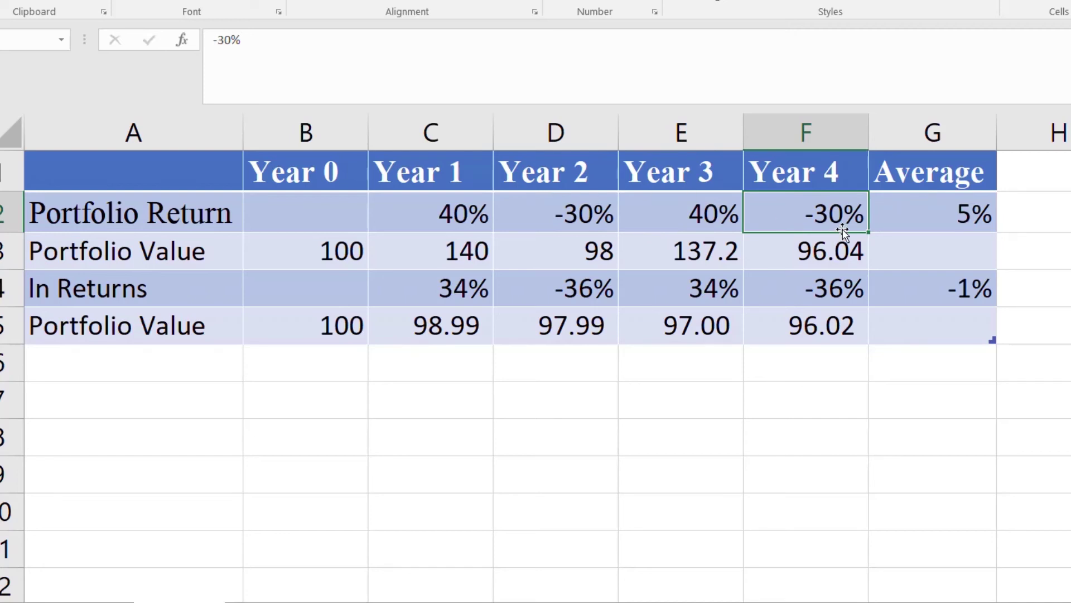
double_click(902, 216)
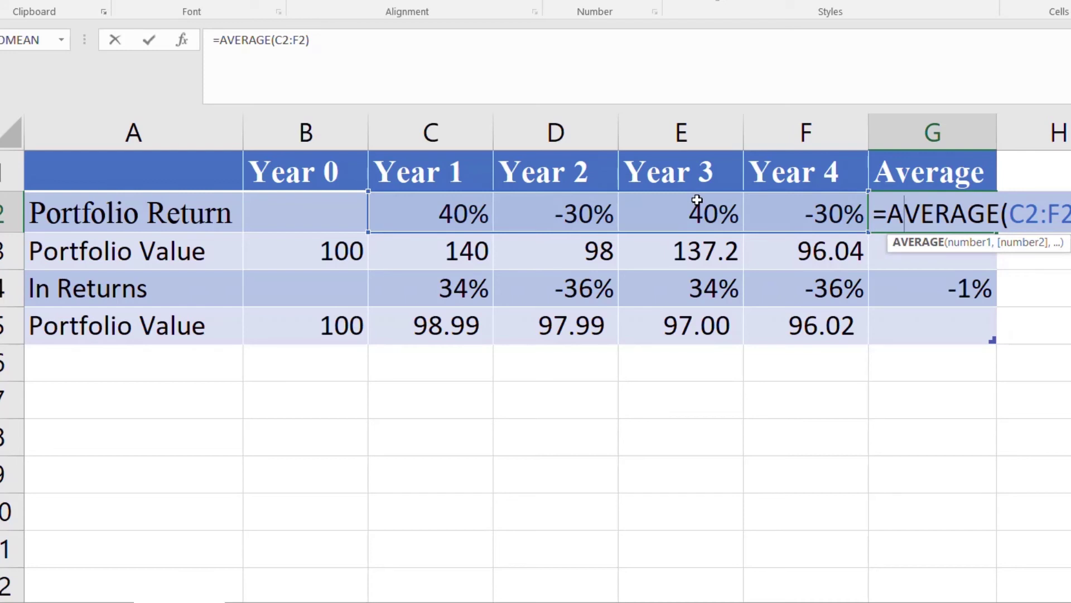
key(Return)
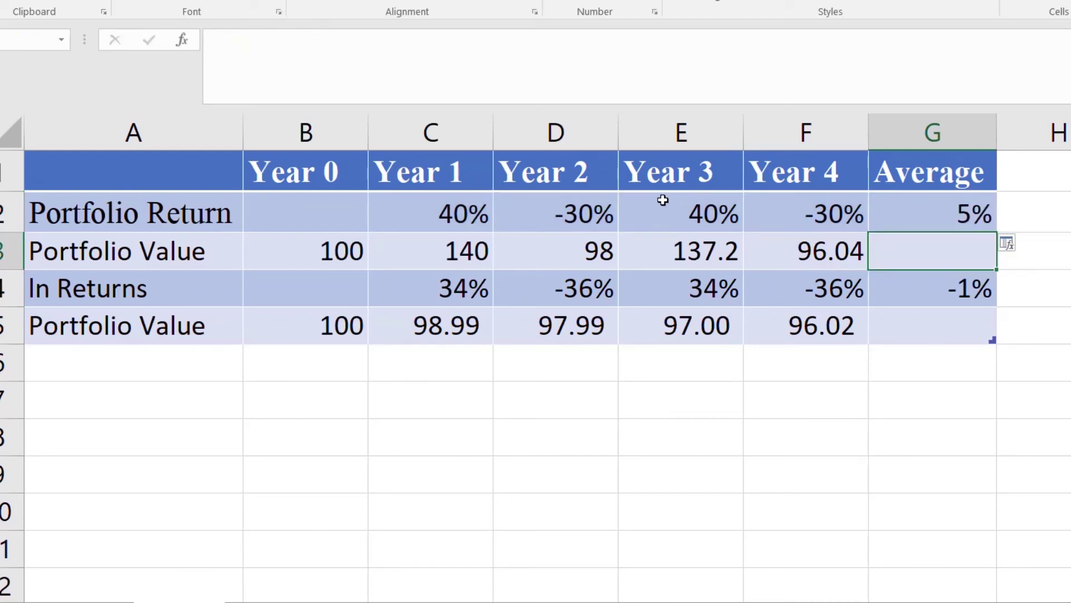
click(288, 247)
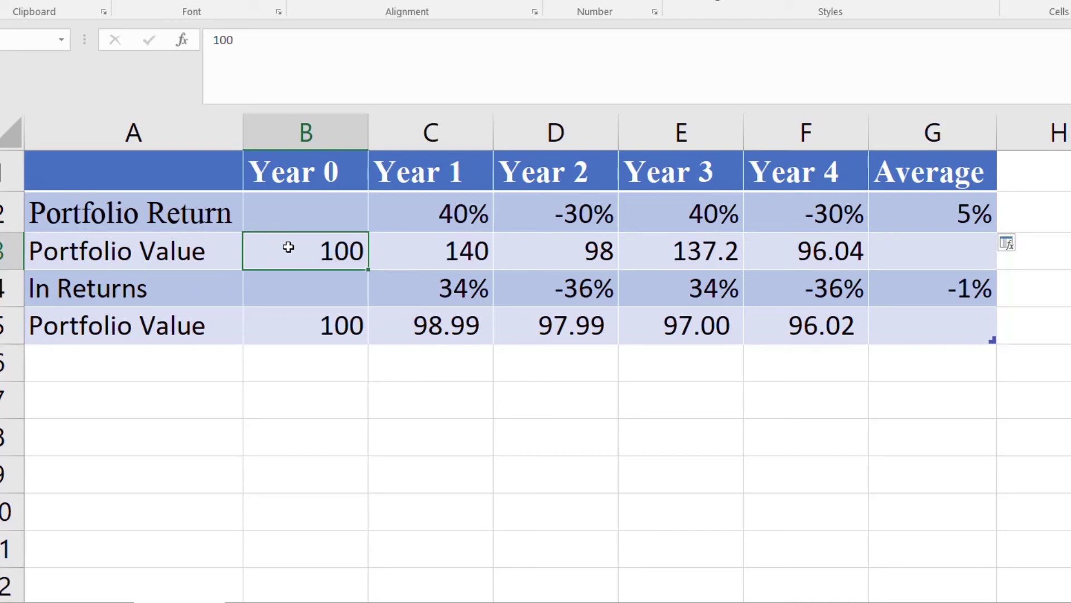
click(418, 256)
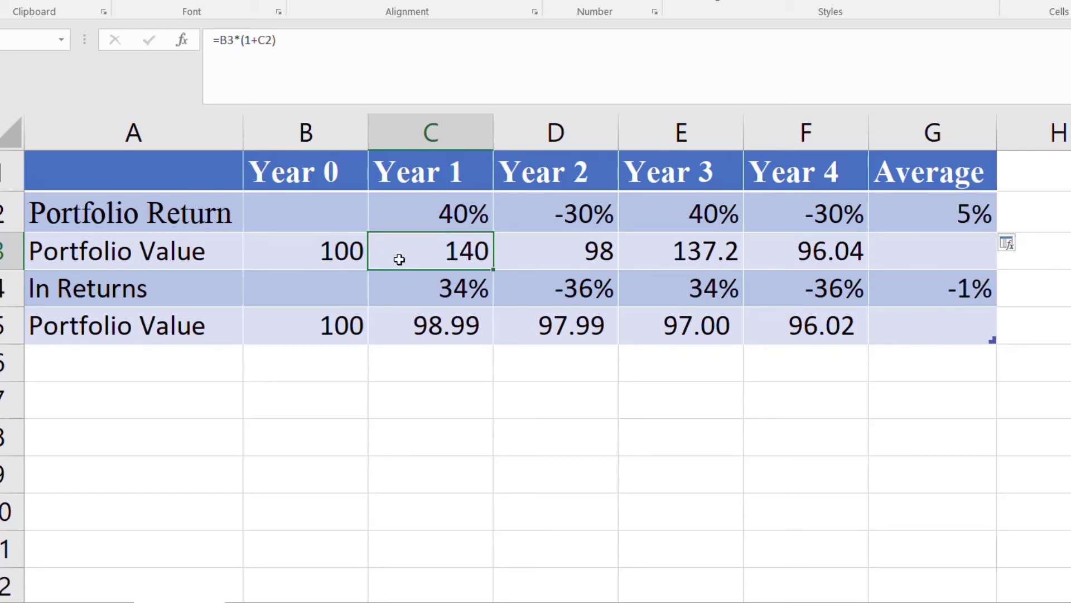
click(561, 254)
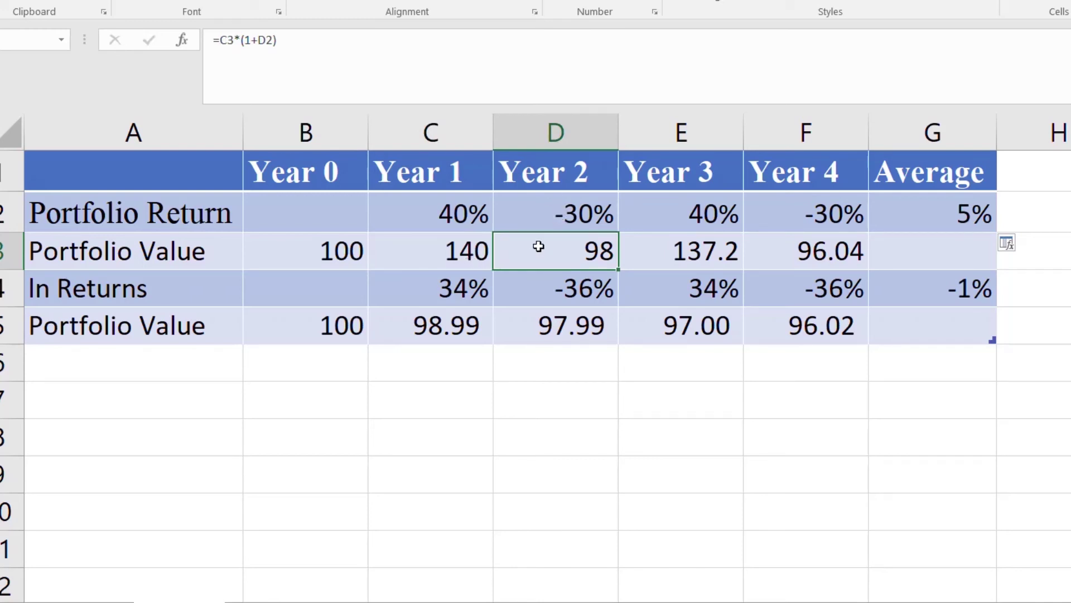
click(704, 221)
click(692, 263)
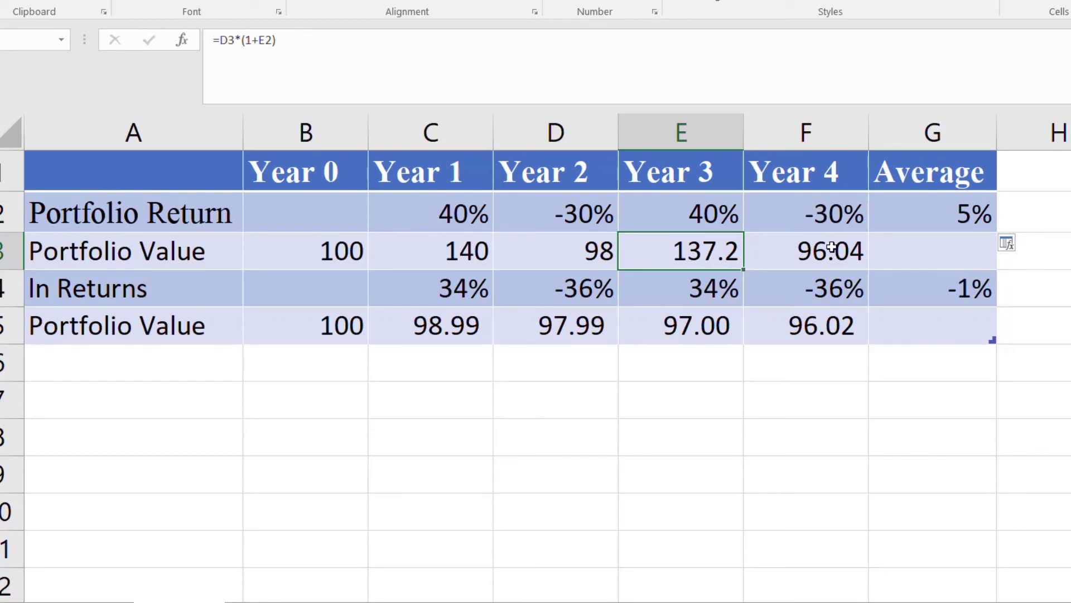
click(830, 268)
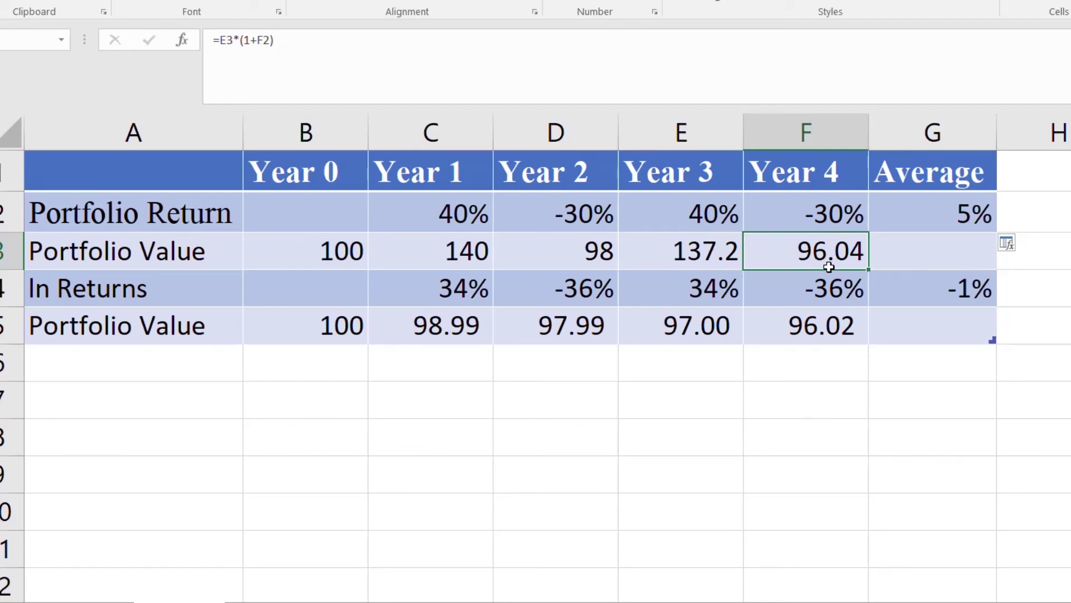
click(954, 210)
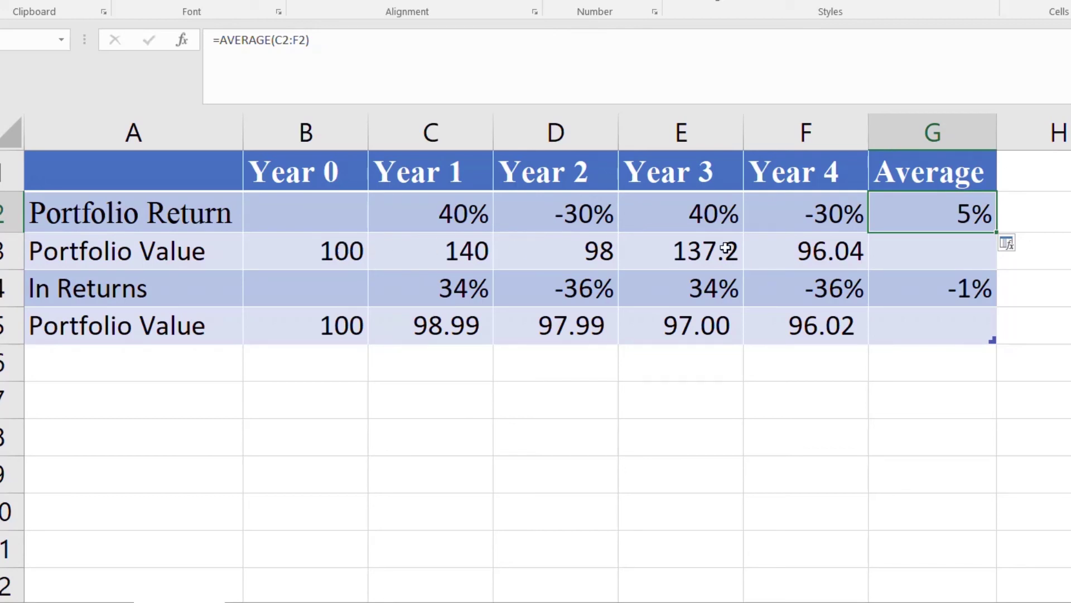
click(197, 283)
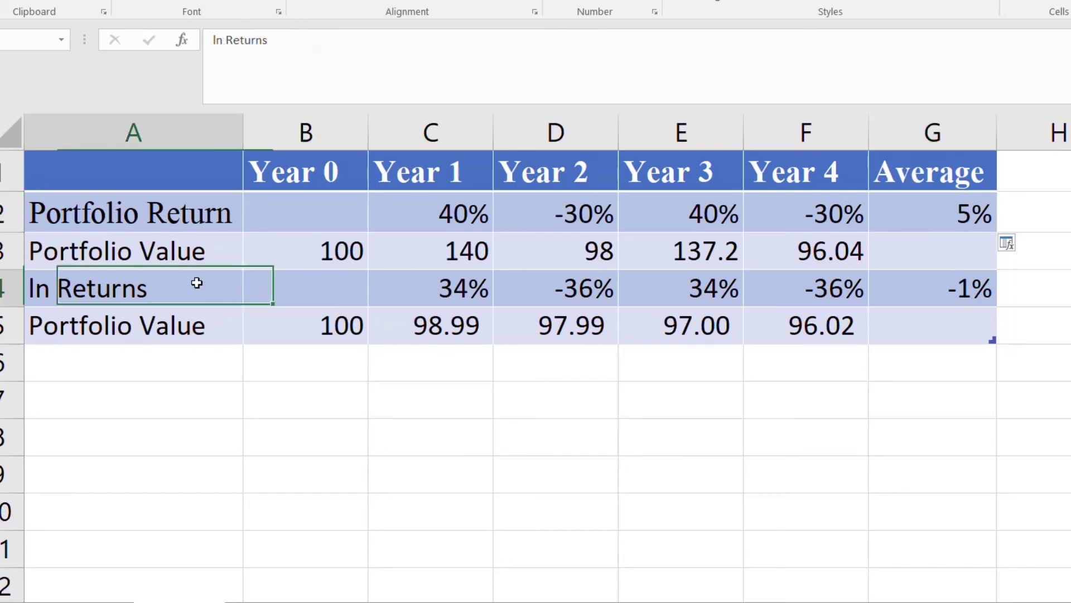
double_click(480, 288)
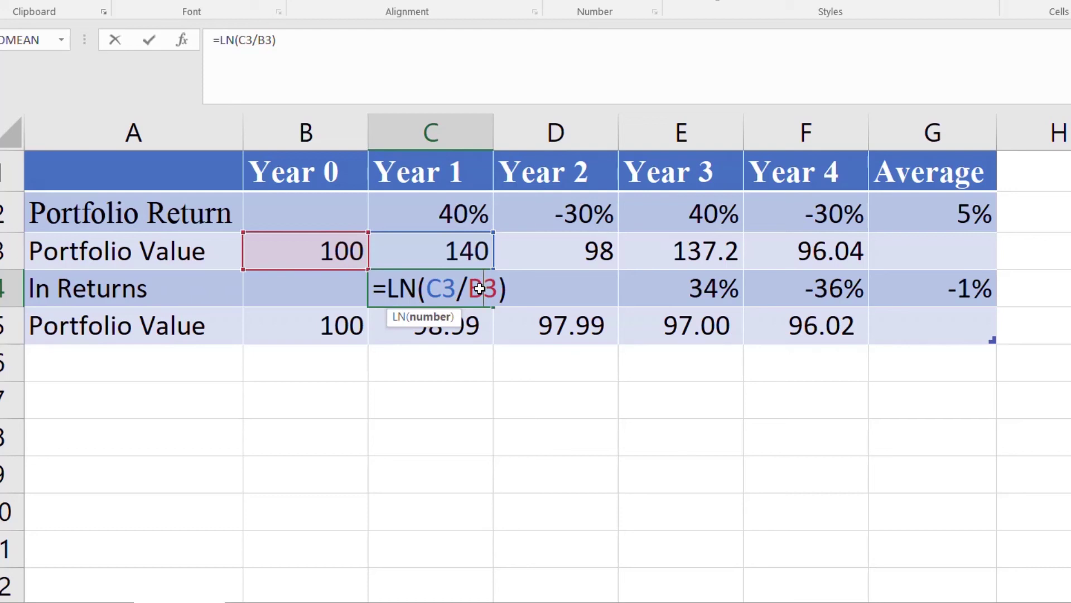
key(Return)
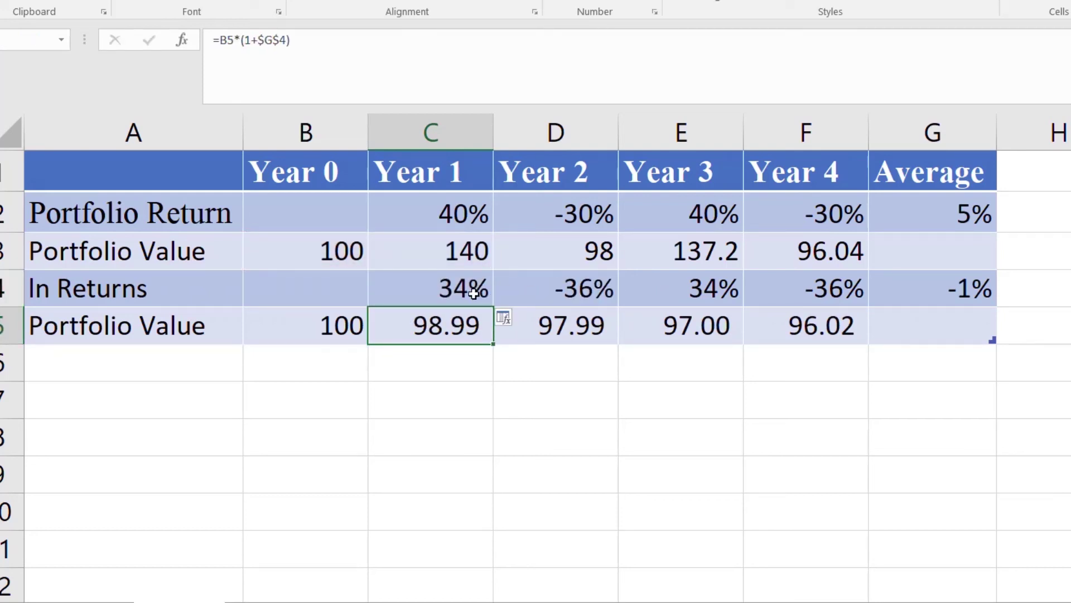
click(927, 275)
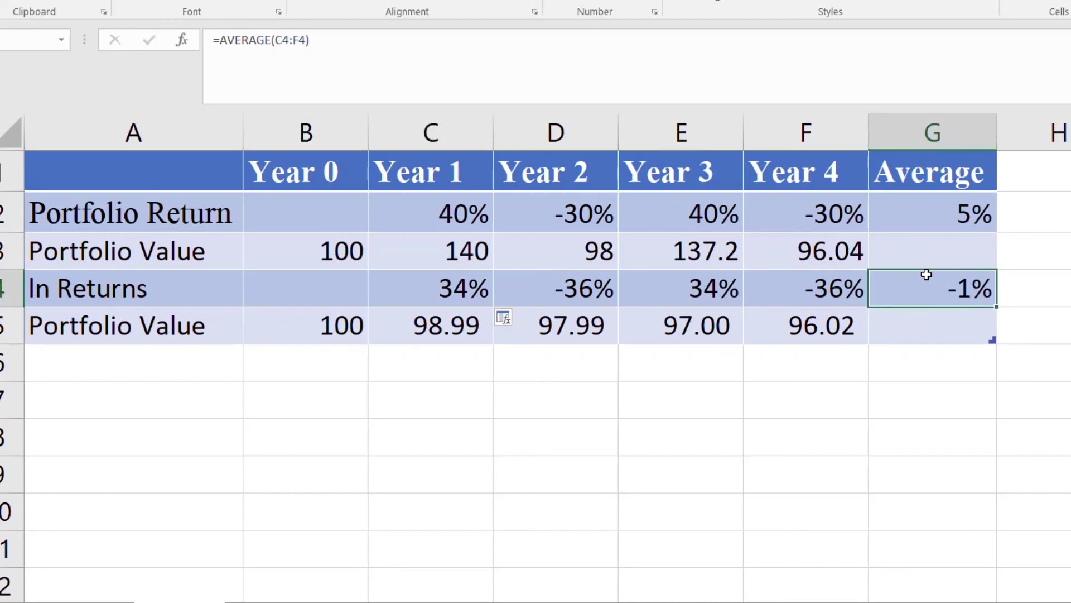
double_click(926, 274)
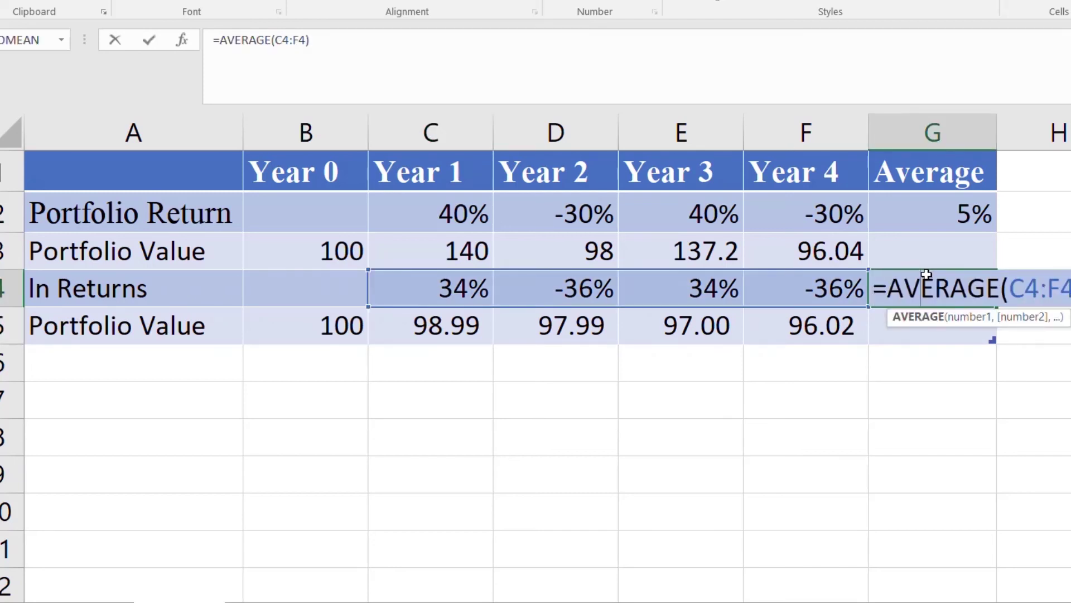
key(Return)
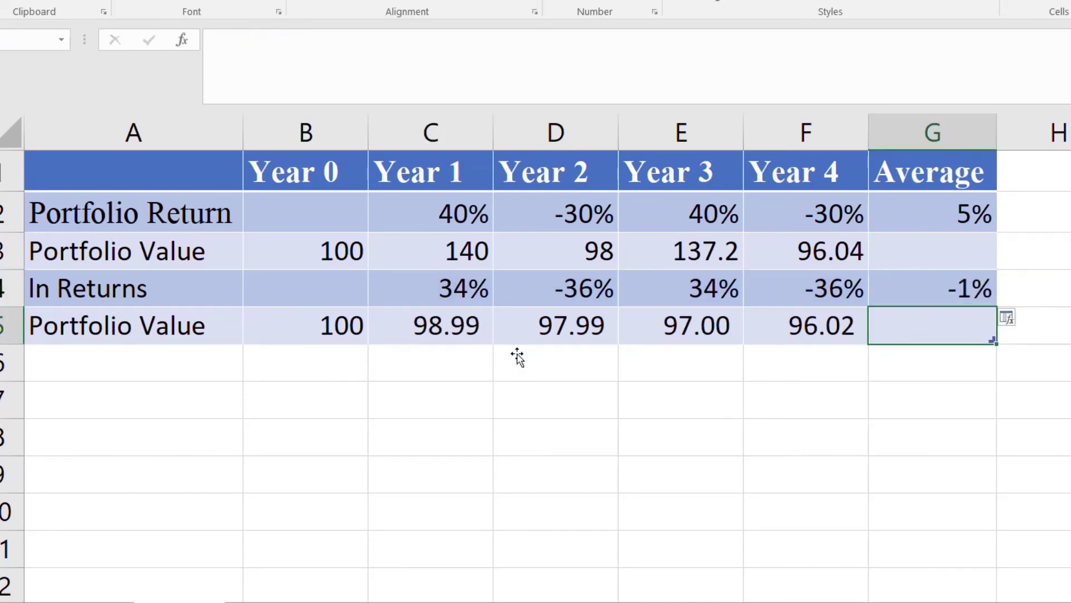
key(ctrl+a)
click(328, 333)
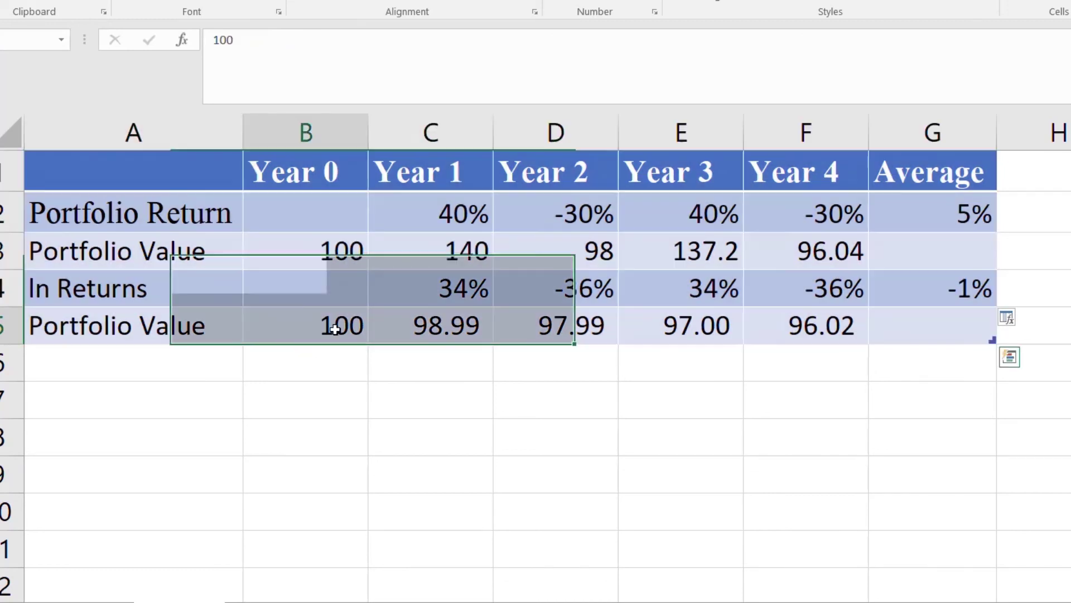
click(434, 321)
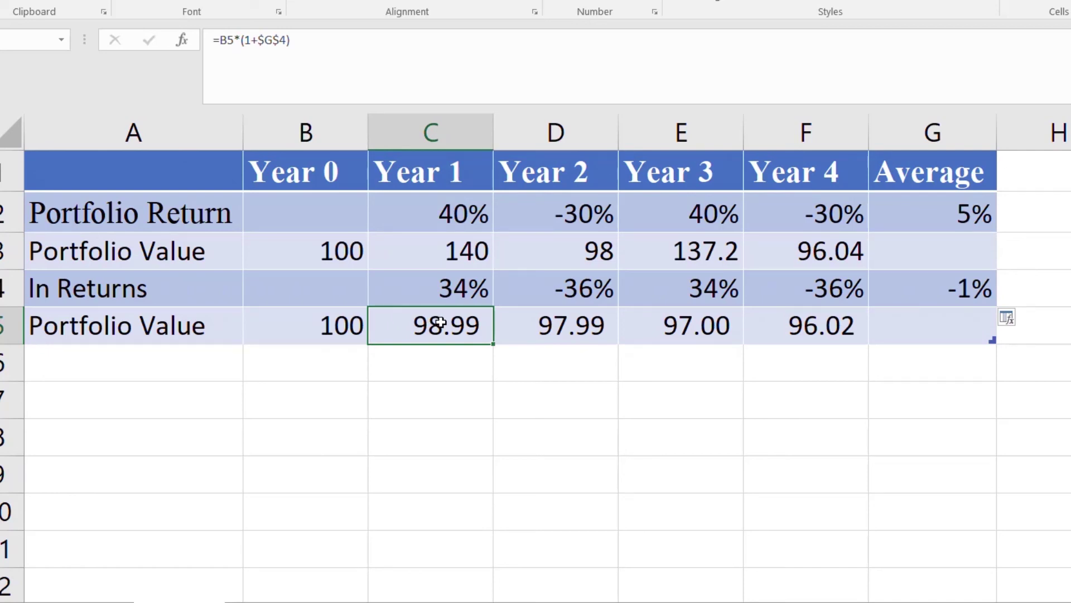
key(Right)
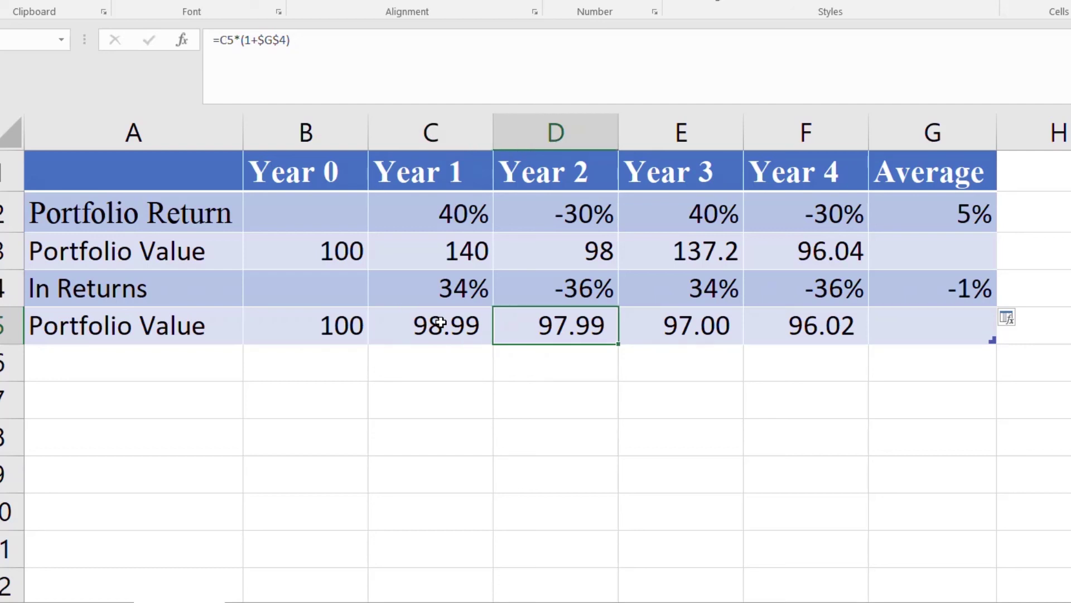
key(Right)
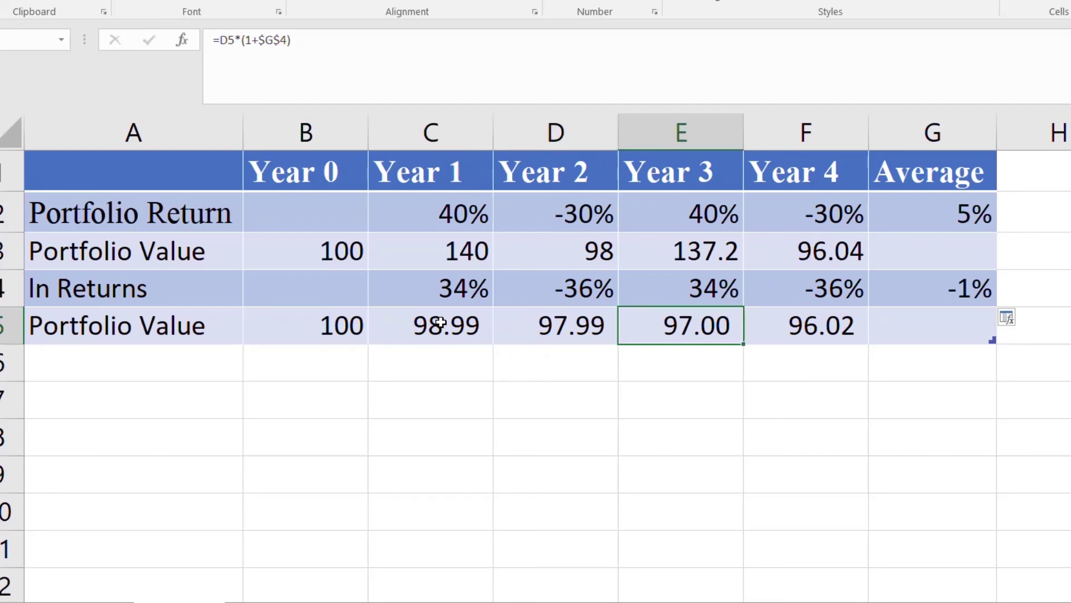
key(Right)
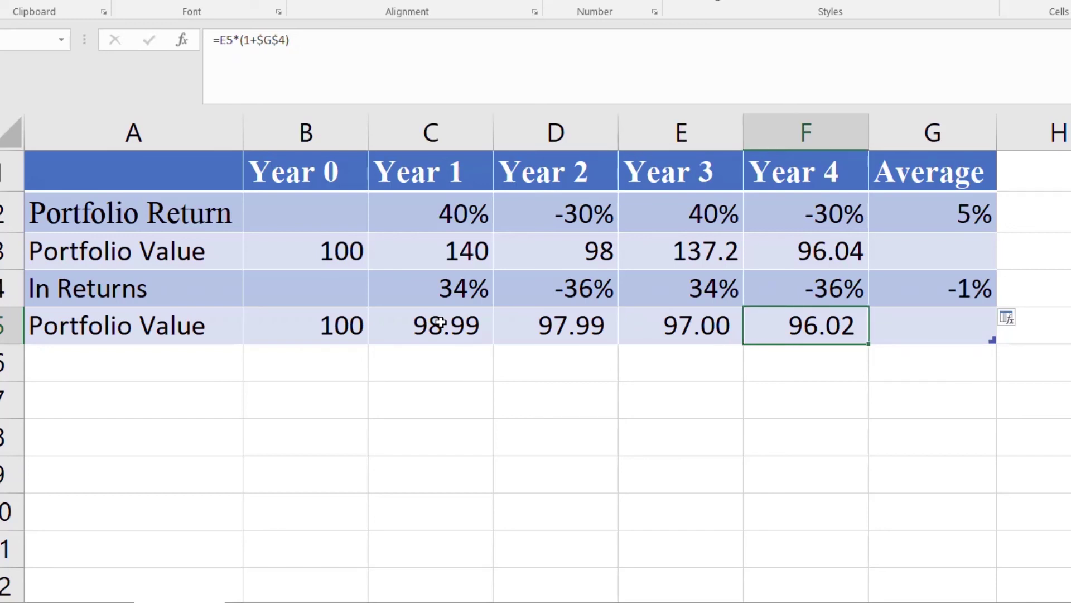
click(276, 328)
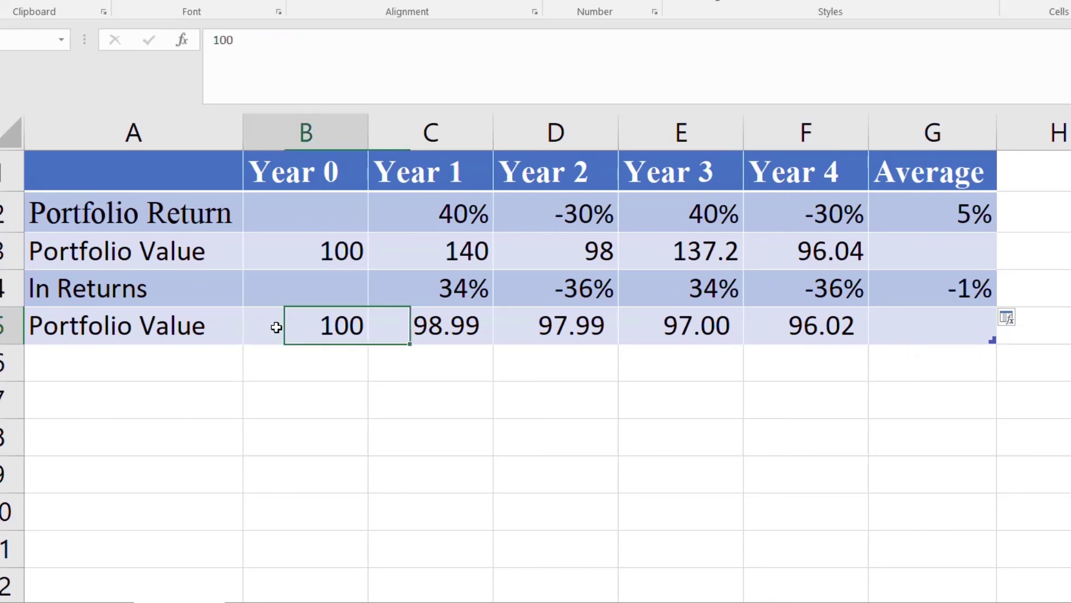
click(401, 318)
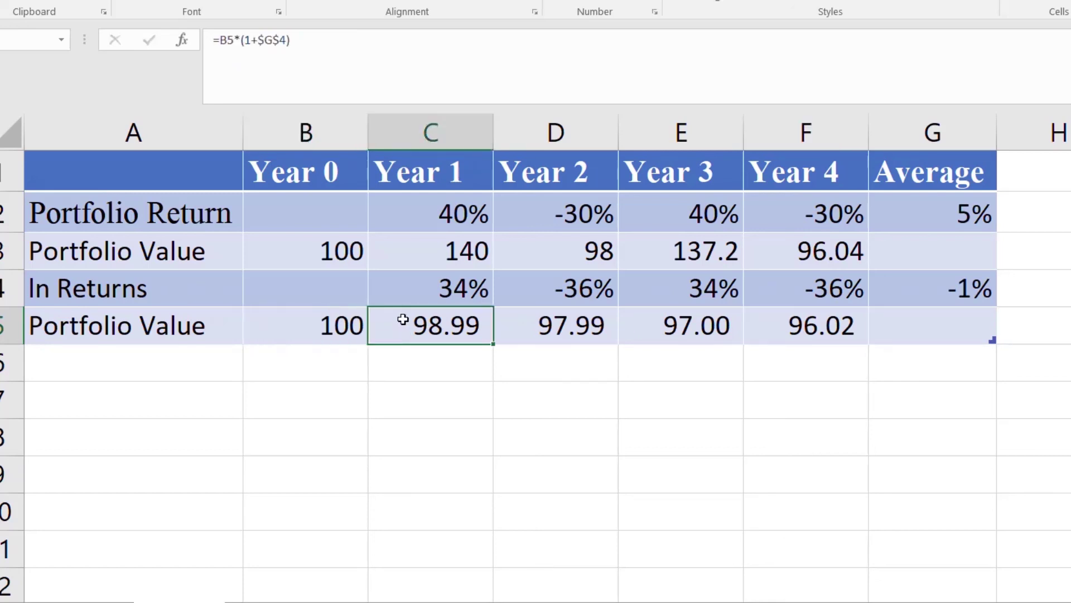
double_click(403, 319)
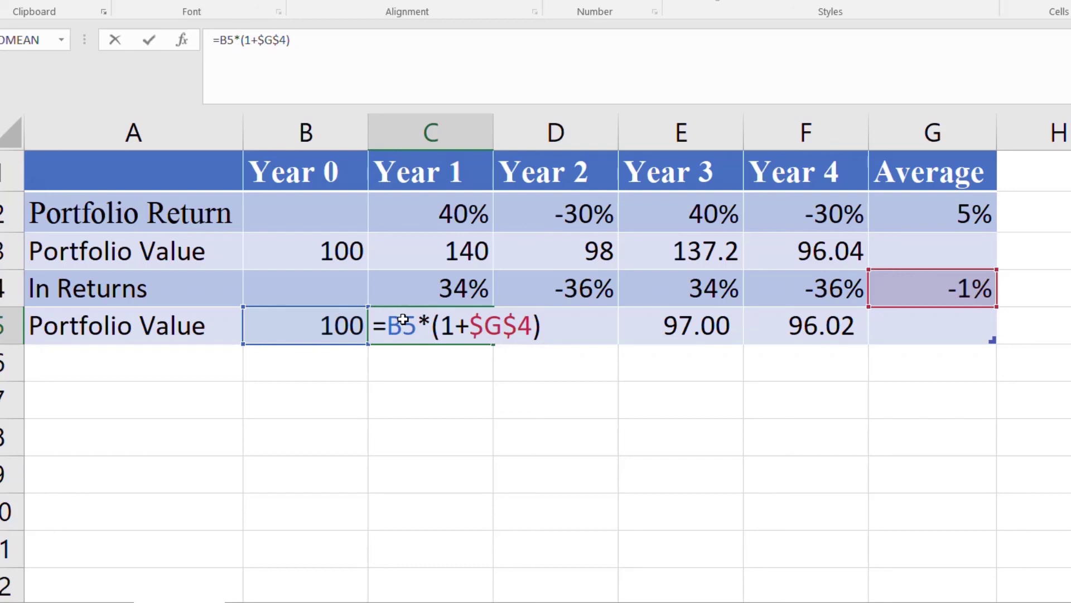
key(Return)
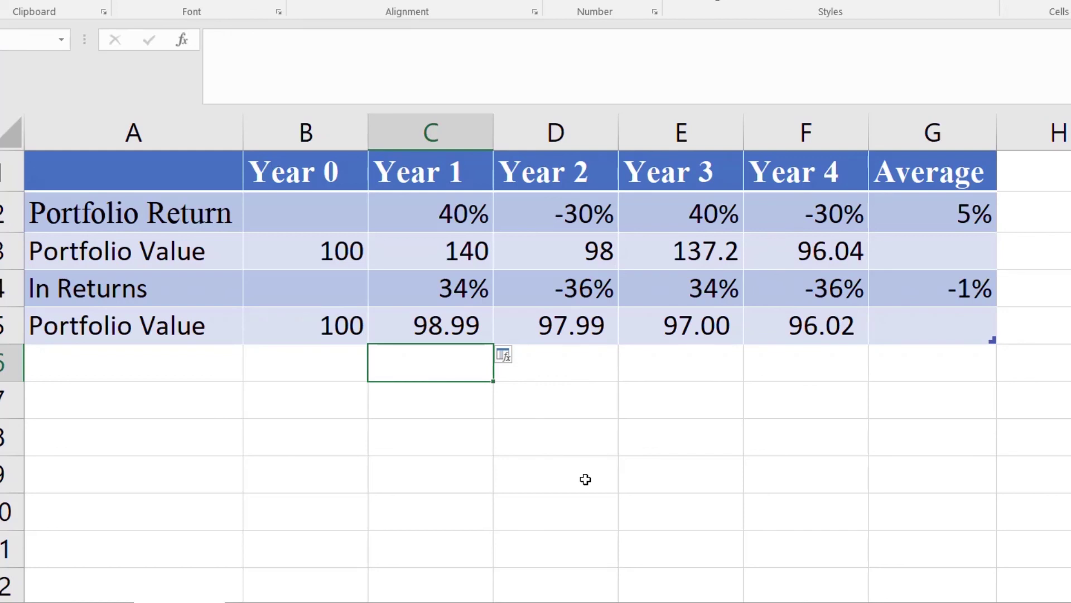